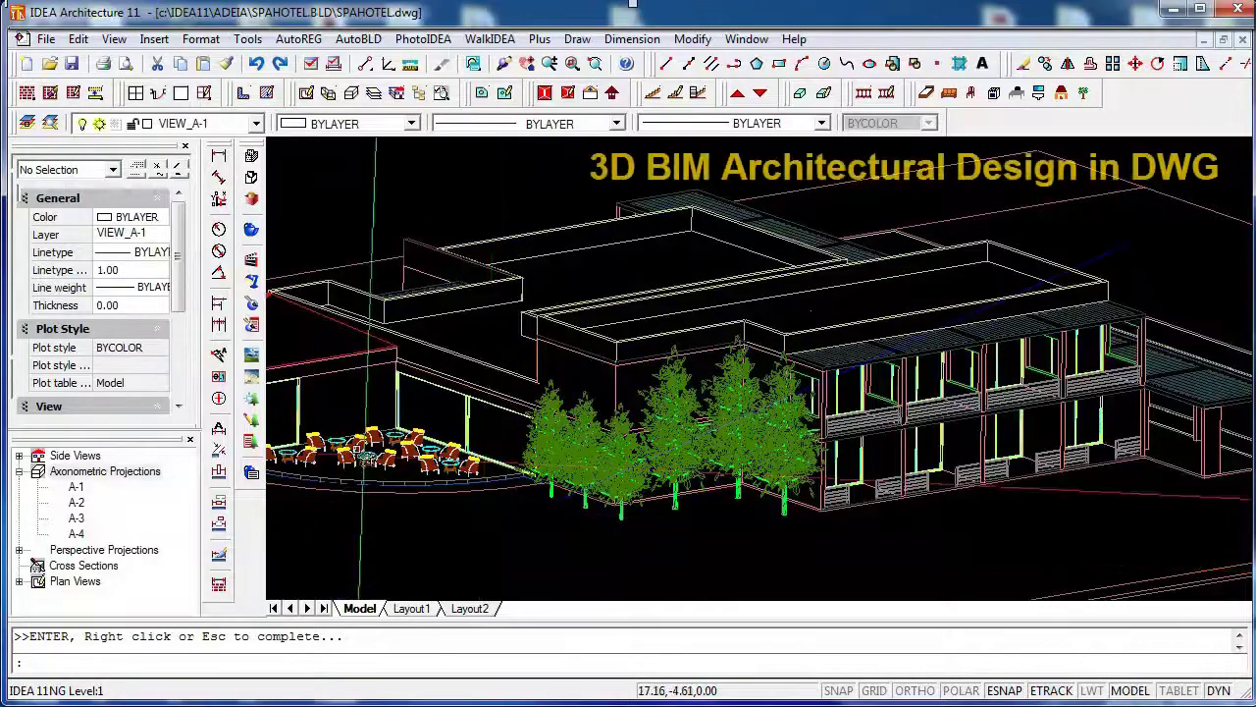
Render the spa hotel model shaded in colour and orbit it through low and overhead angles.
left_click(252, 233)
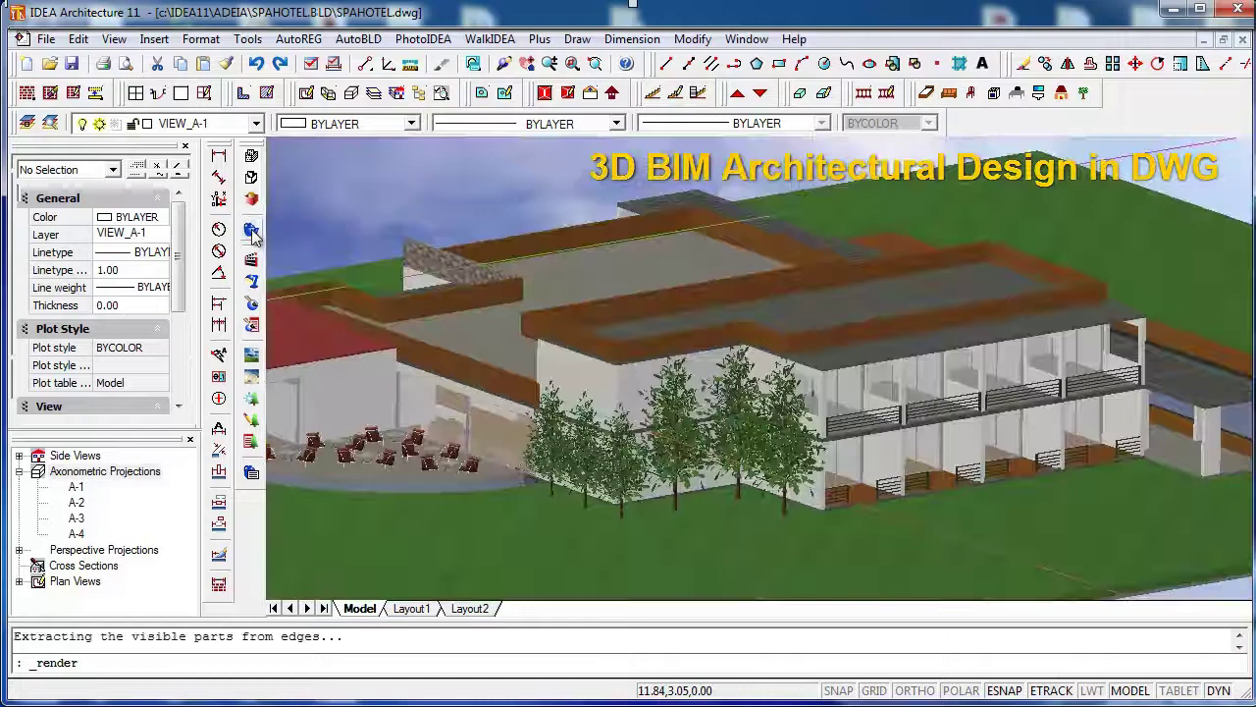
left_click(501, 65)
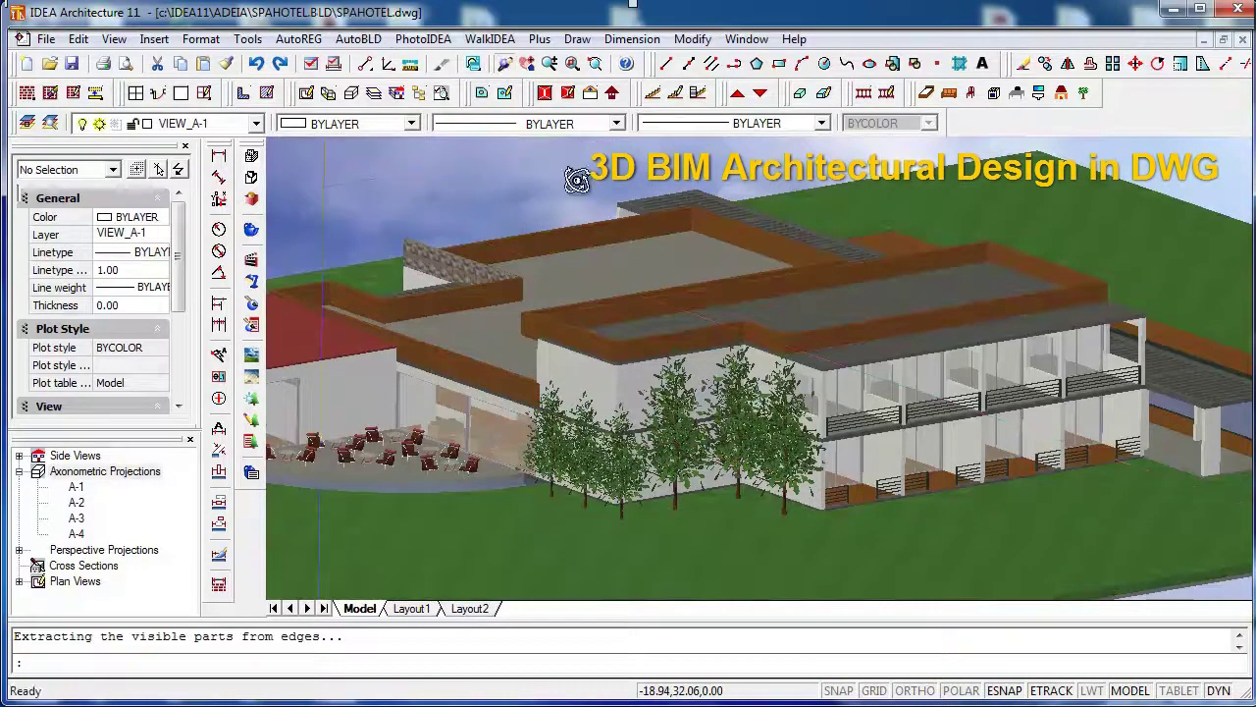
left_click_drag(707, 511, 539, 513)
mouse_move(872, 524)
left_mouse_down()
mouse_move(539, 521)
mouse_move(774, 491)
mouse_move(610, 494)
mouse_move(513, 443)
mouse_move(351, 453)
mouse_move(858, 467)
left_mouse_up()
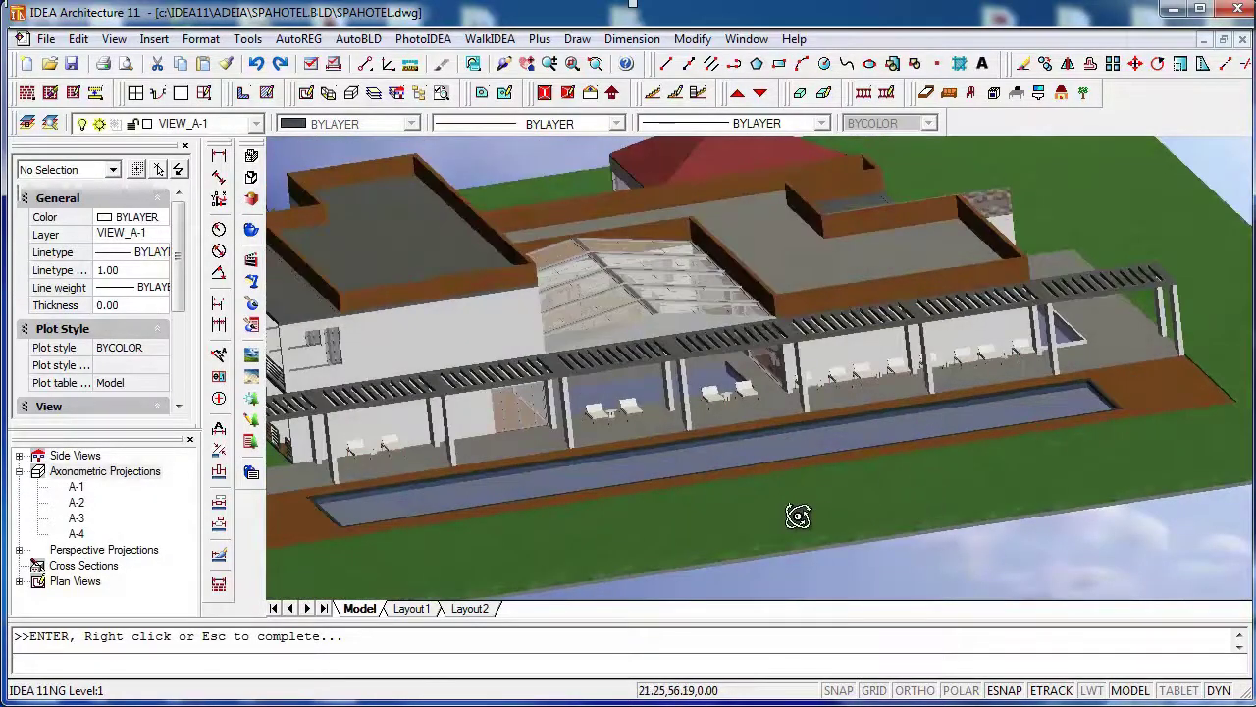
left_click_drag(798, 516, 536, 513)
mouse_move(965, 477)
left_mouse_down()
mouse_move(746, 543)
mouse_move(555, 541)
mouse_move(779, 477)
mouse_move(892, 477)
mouse_move(696, 482)
mouse_move(1099, 500)
mouse_move(695, 508)
mouse_move(1094, 449)
mouse_move(774, 472)
left_mouse_up()
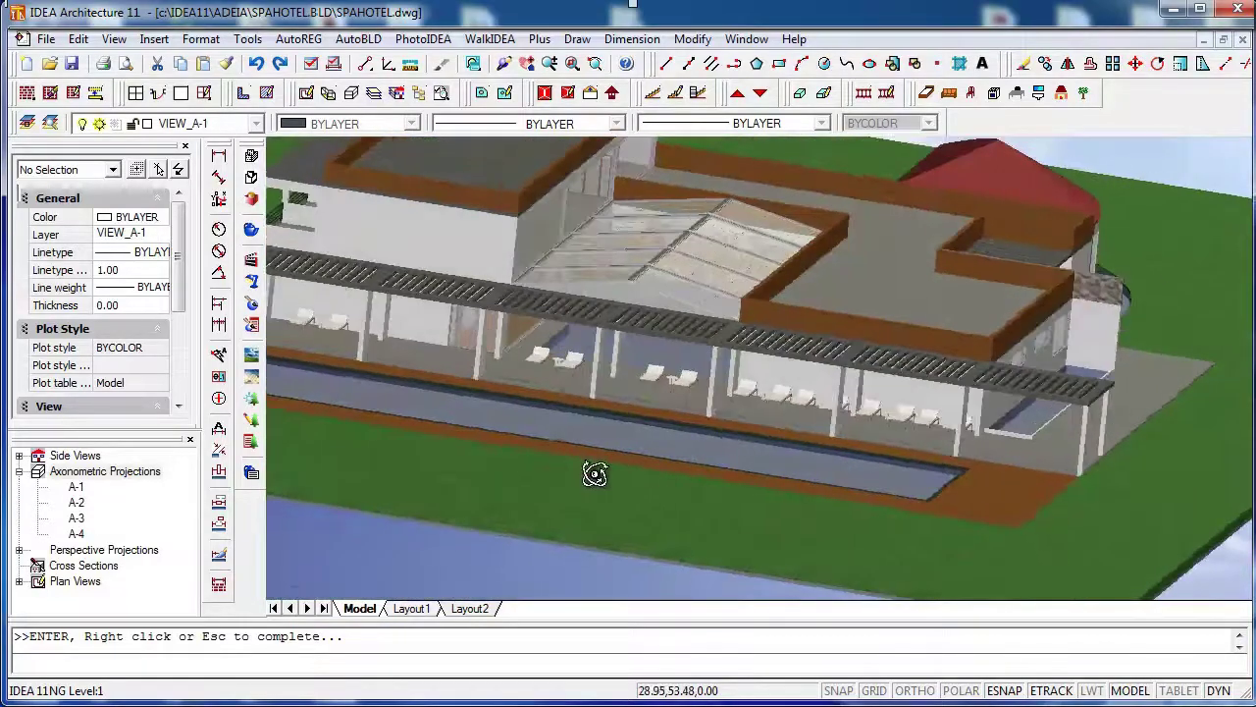
mouse_move(595, 474)
left_mouse_down()
mouse_move(953, 455)
mouse_move(995, 435)
mouse_move(917, 430)
left_mouse_up()
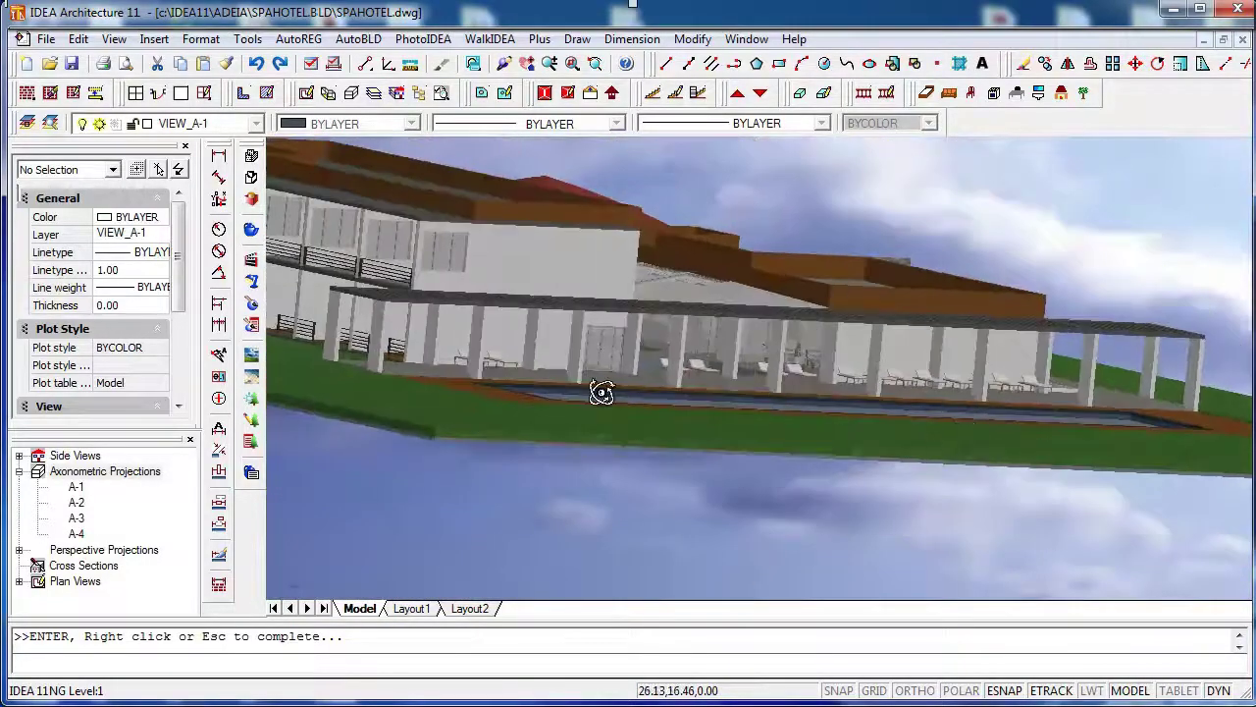
mouse_move(601, 393)
left_mouse_down()
mouse_move(716, 482)
mouse_move(737, 477)
mouse_move(706, 447)
left_mouse_up()
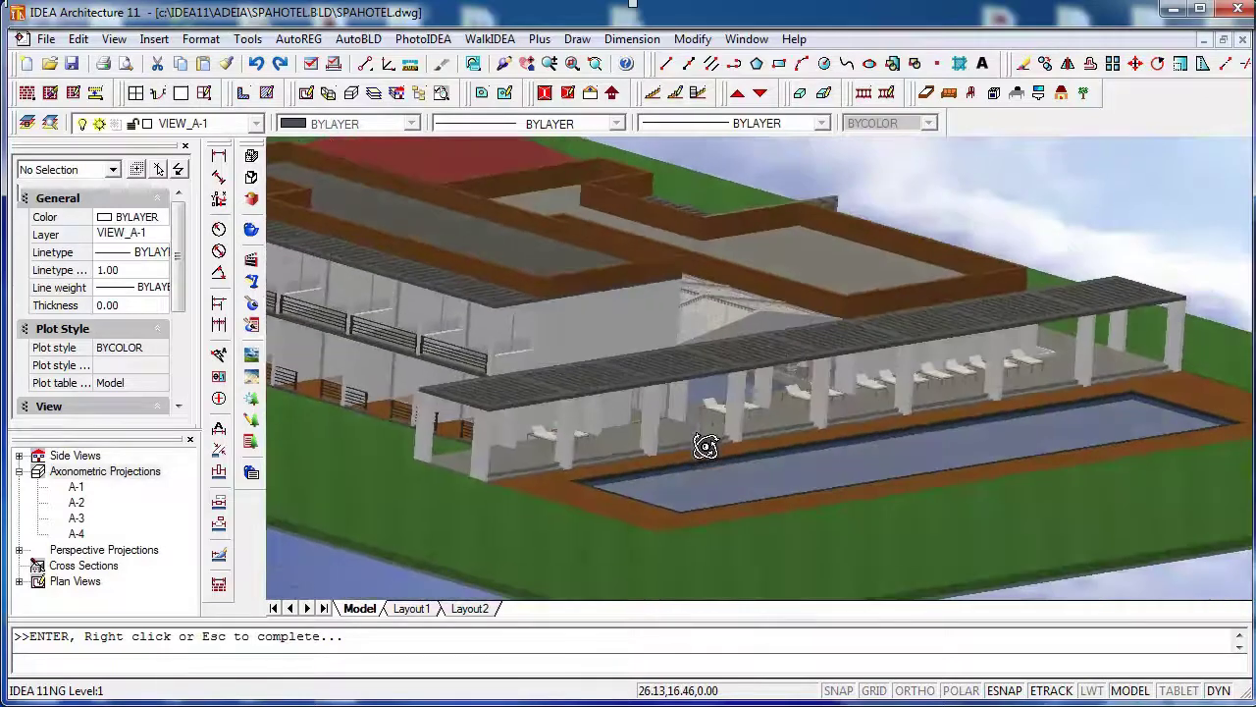
Centre the pool and colonnade, lower to a frontal angle, and zoom in on the sun loungers.
left_click(527, 62)
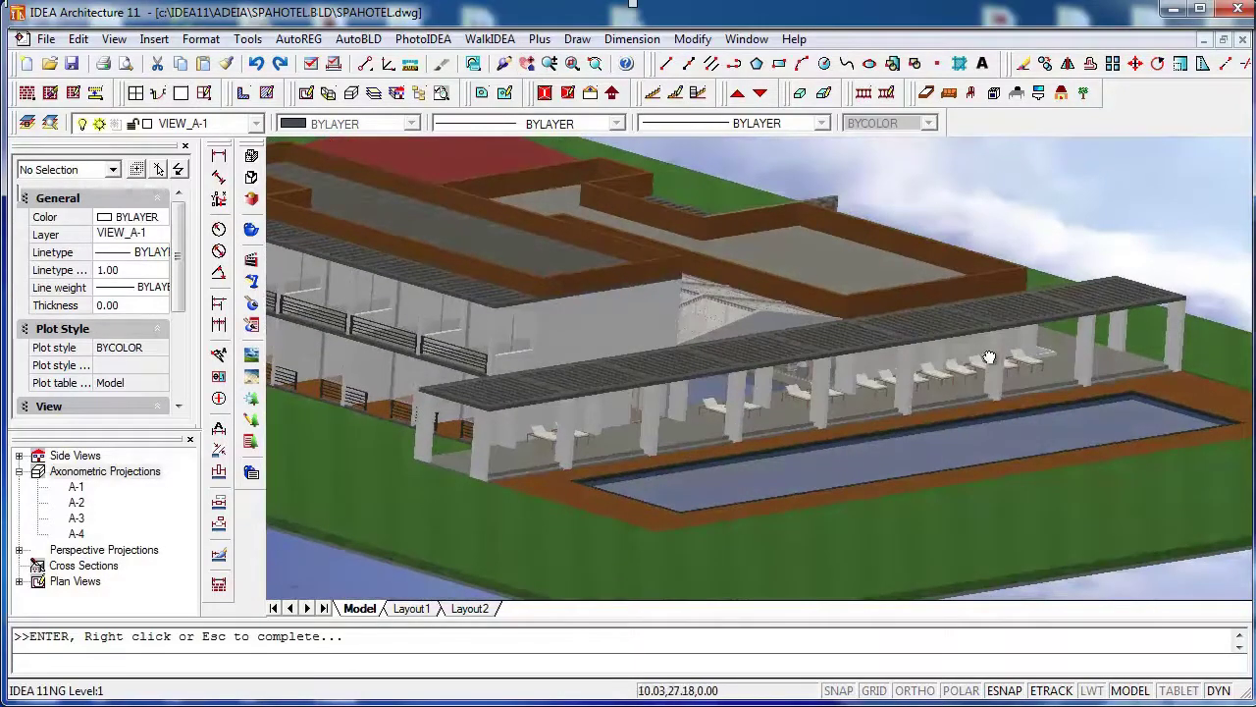
mouse_move(986, 356)
left_mouse_down()
mouse_move(925, 340)
mouse_move(894, 347)
left_mouse_up()
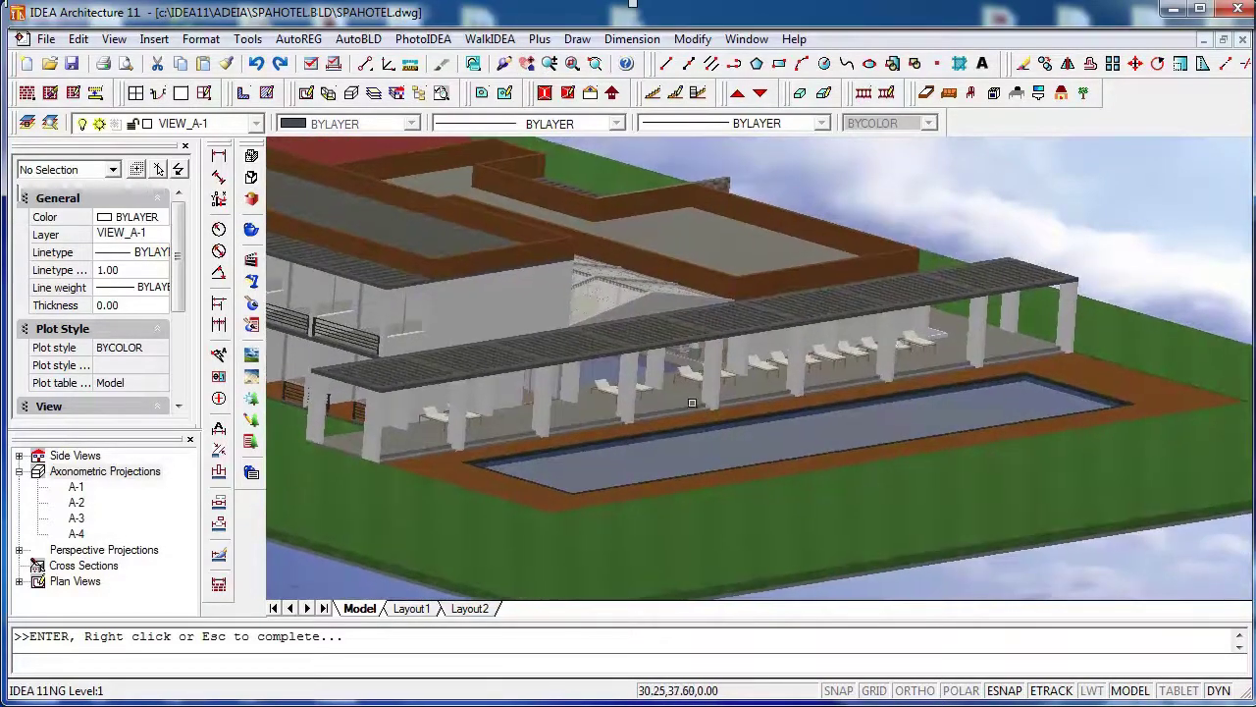
left_click_drag(699, 442, 670, 335)
scroll(671, 335, "up", 5)
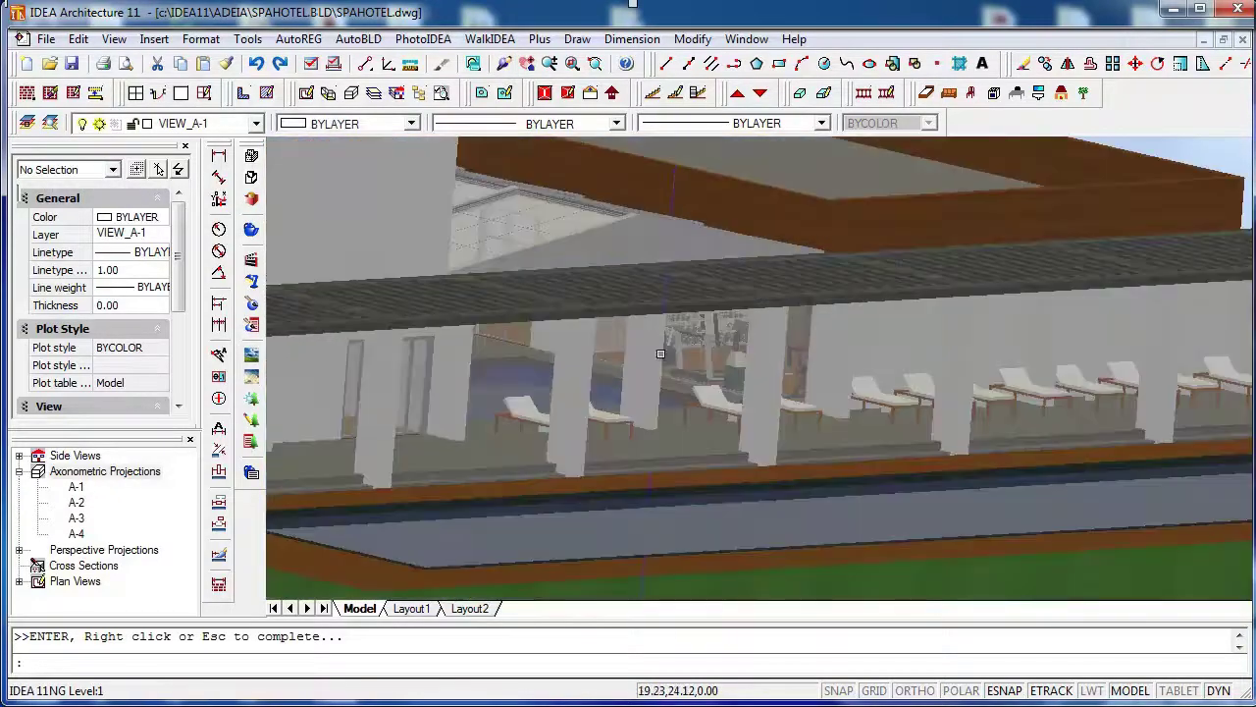
scroll(671, 339, "up", 3)
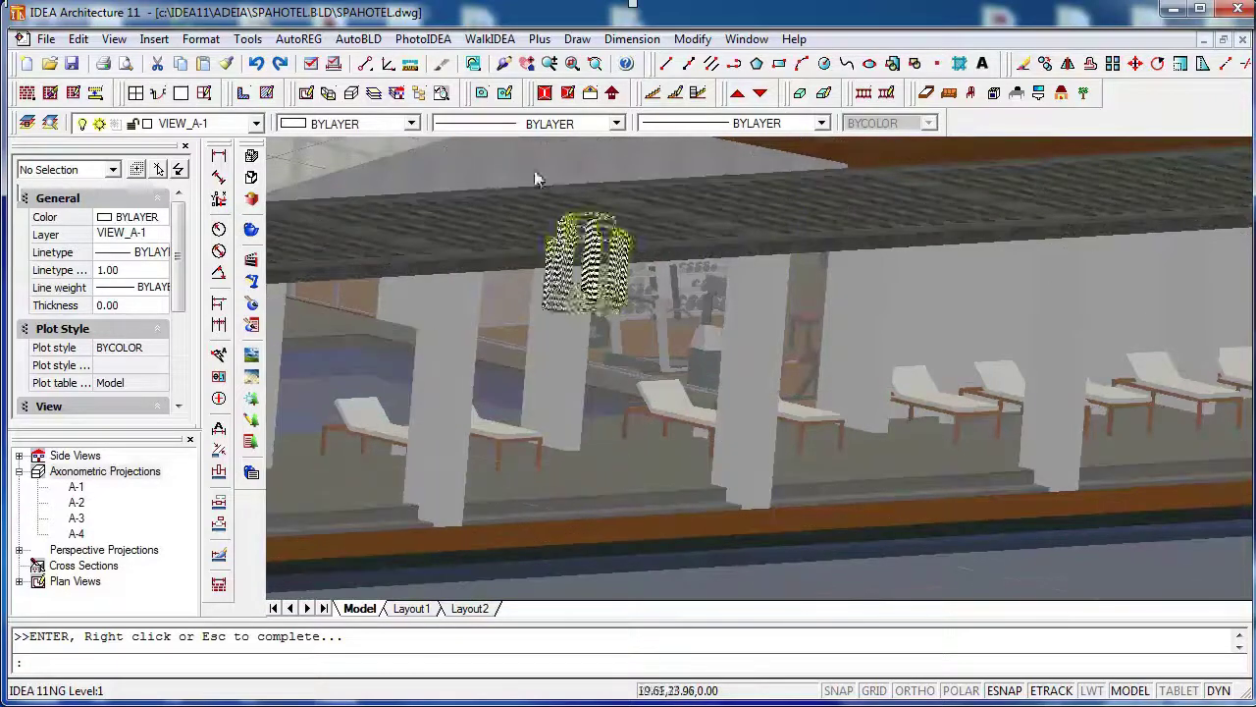
Cut cross section SECTION-1 straight across the spa hotel plan, then zoom back into the plan.
left_click(358, 39)
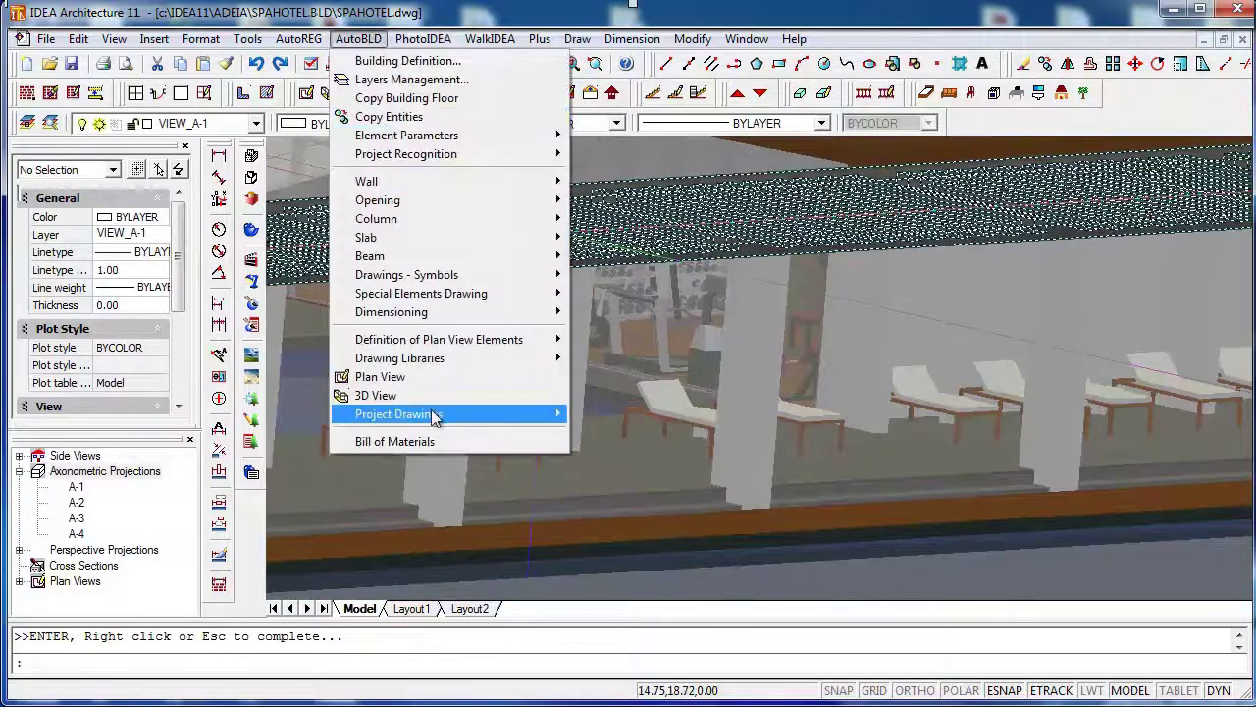
mouse_move(442, 415)
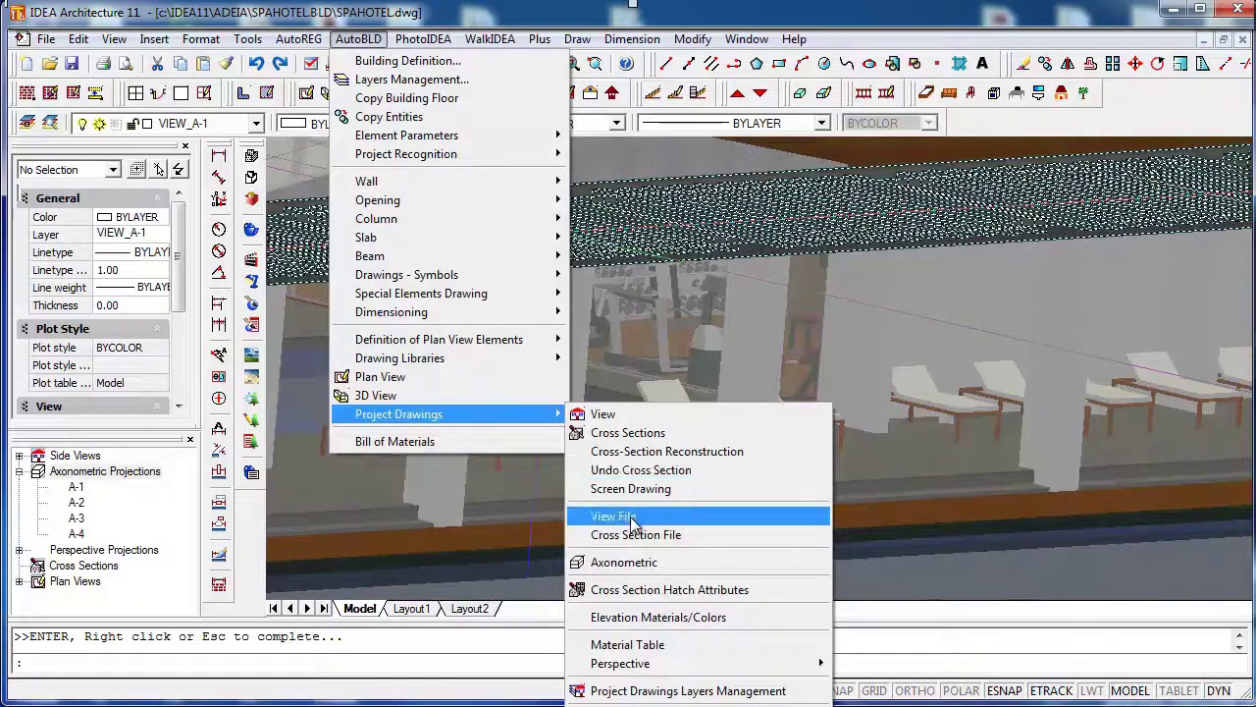
left_click(606, 437)
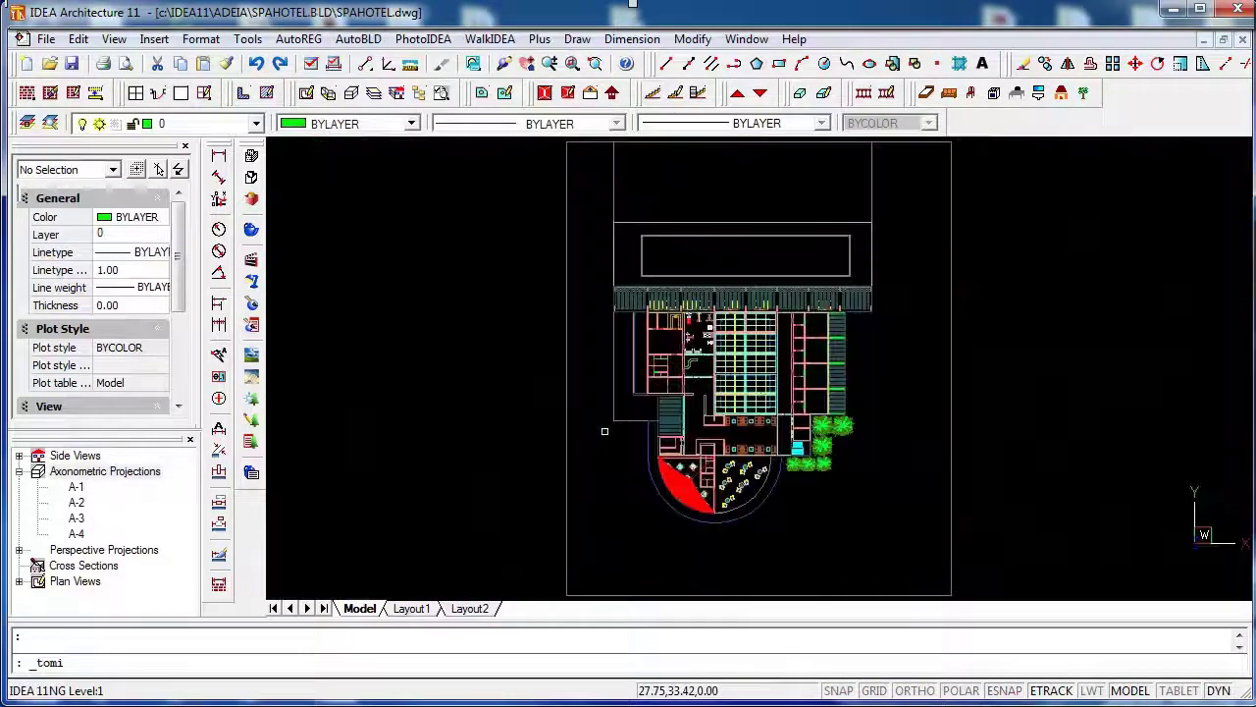
left_click(410, 330)
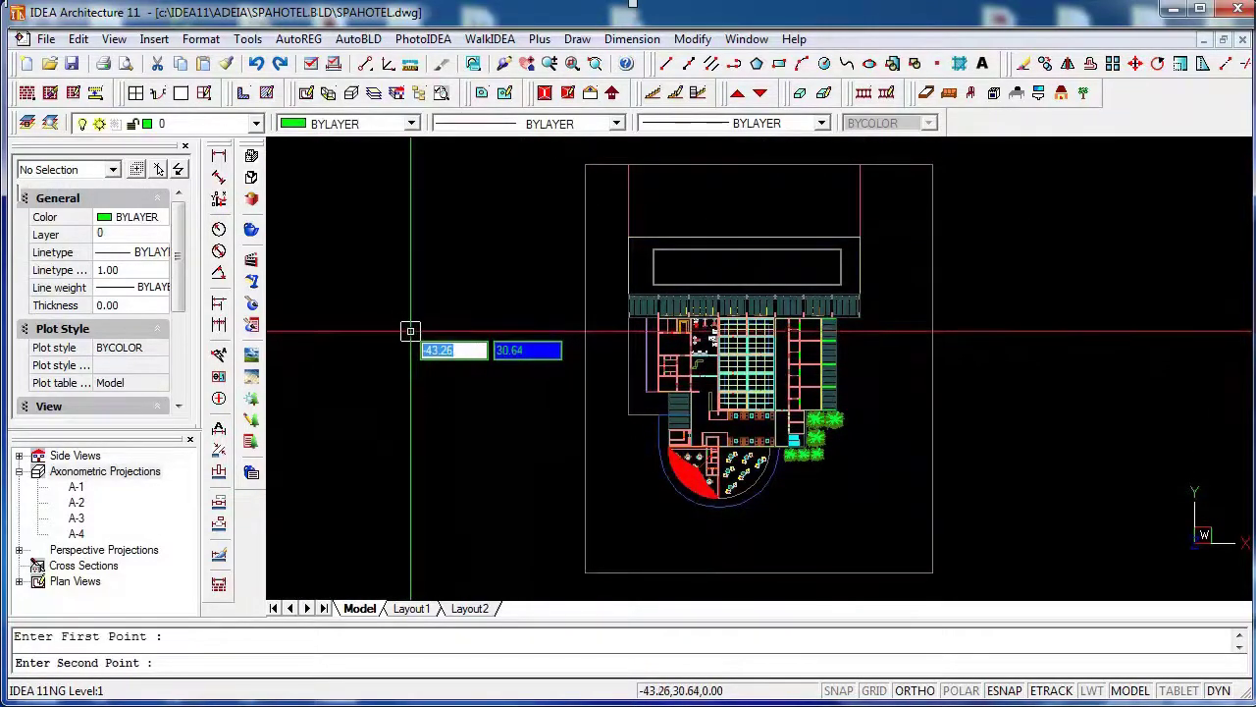
left_click(1026, 330)
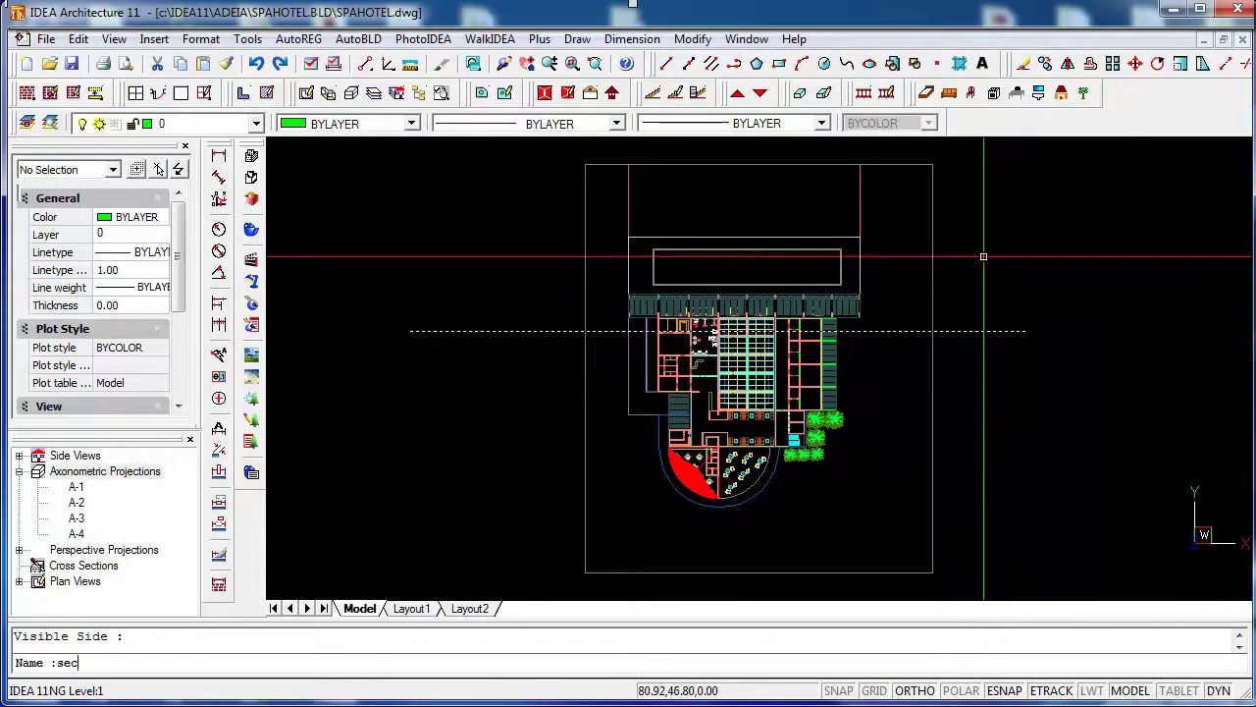
type("1")
key("Return")
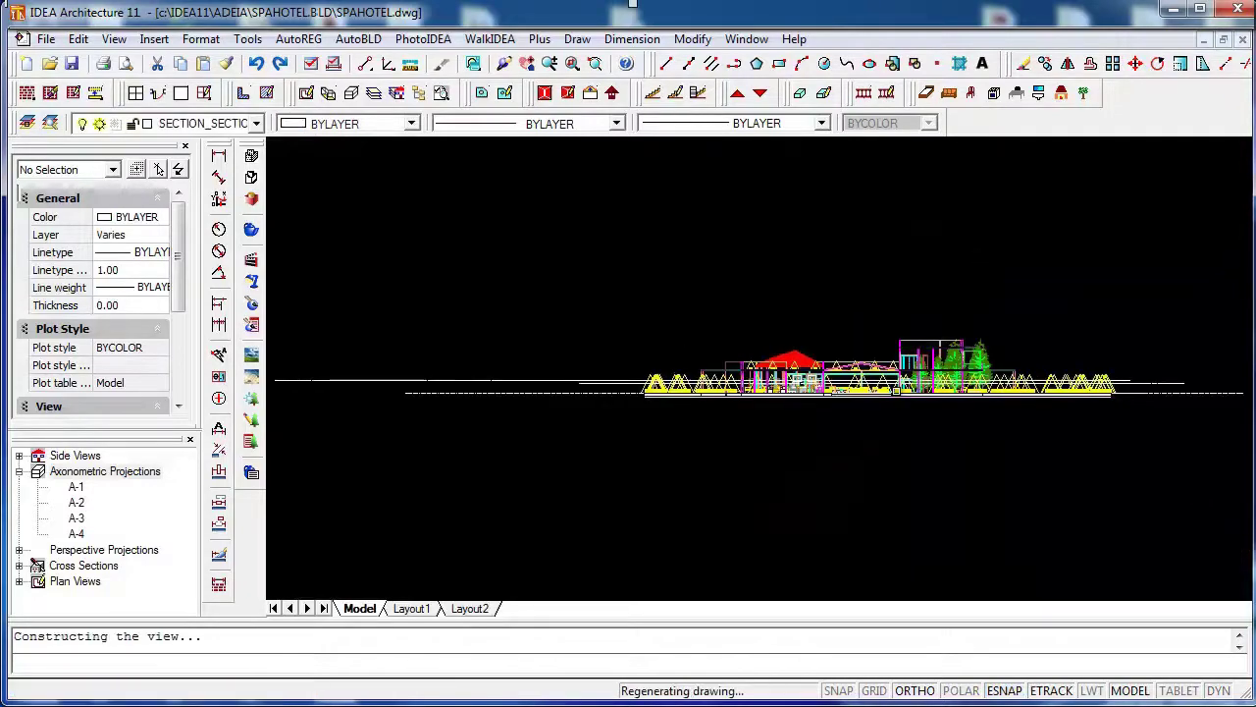
scroll(869, 435, "up", 3)
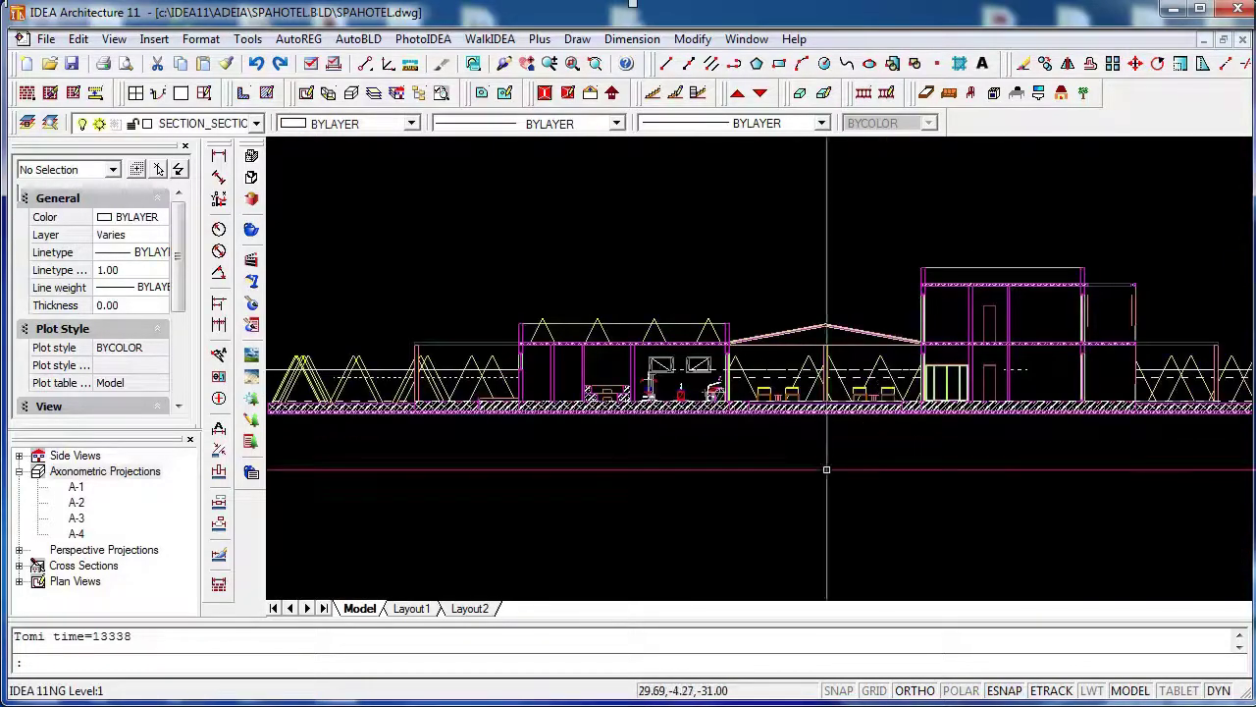
scroll(828, 471, "up", 2)
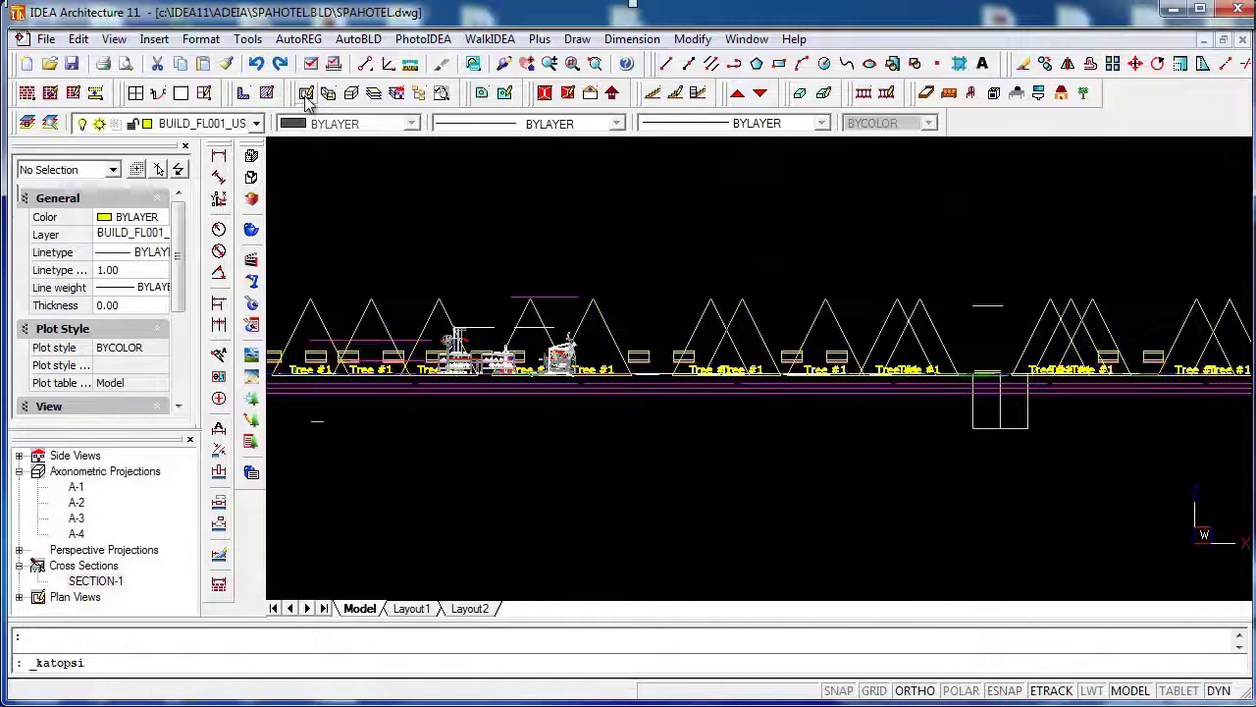
Enable all layers for SECTION-1 in Project Drawings Layers Management and save those settings.
left_click(358, 39)
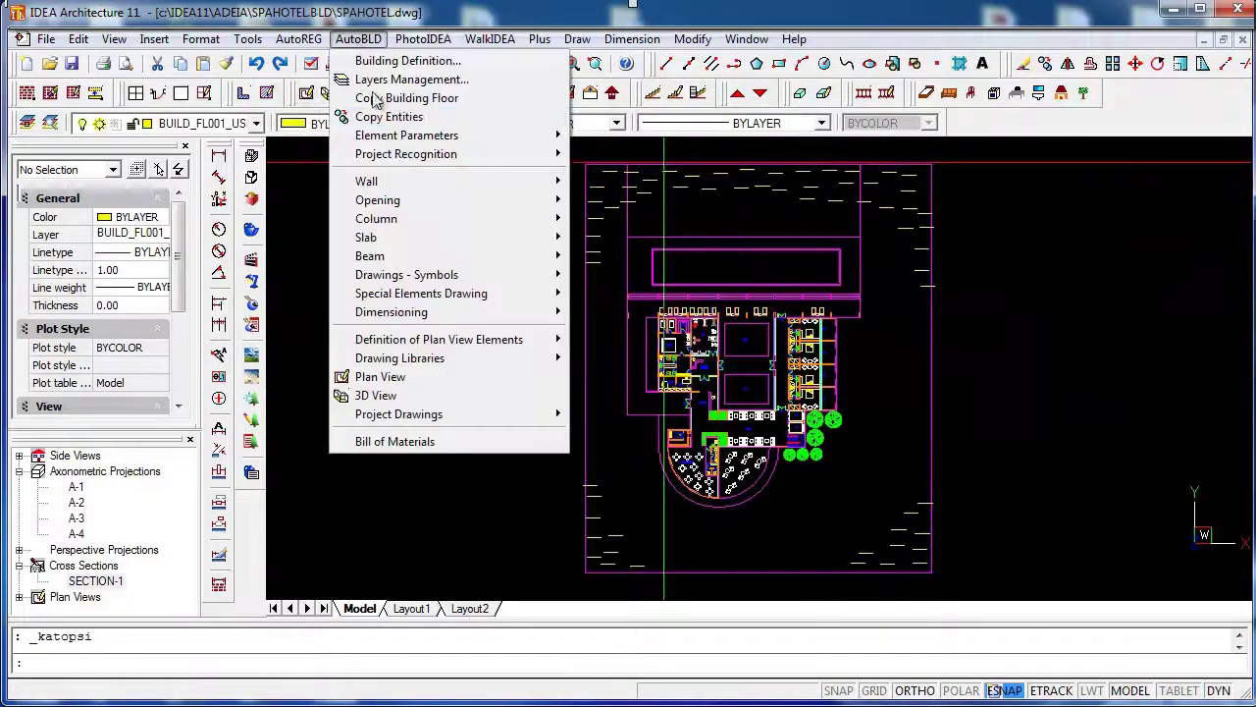
mouse_move(447, 415)
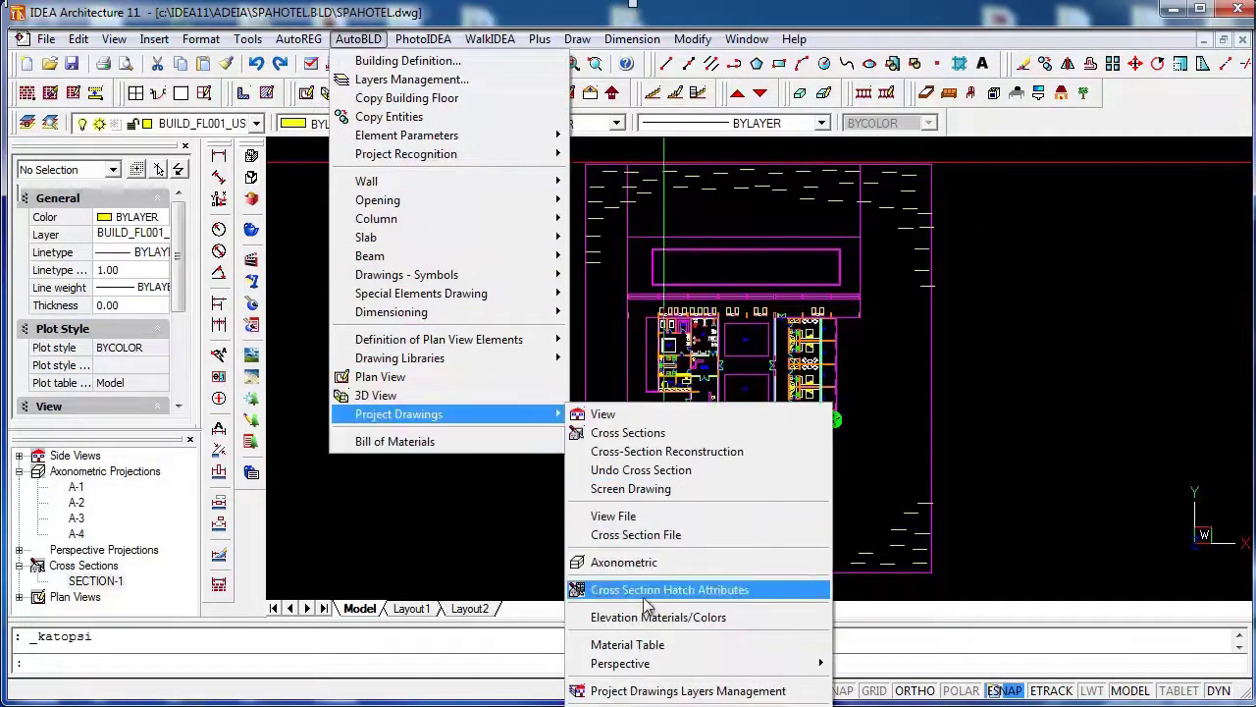
left_click(677, 690)
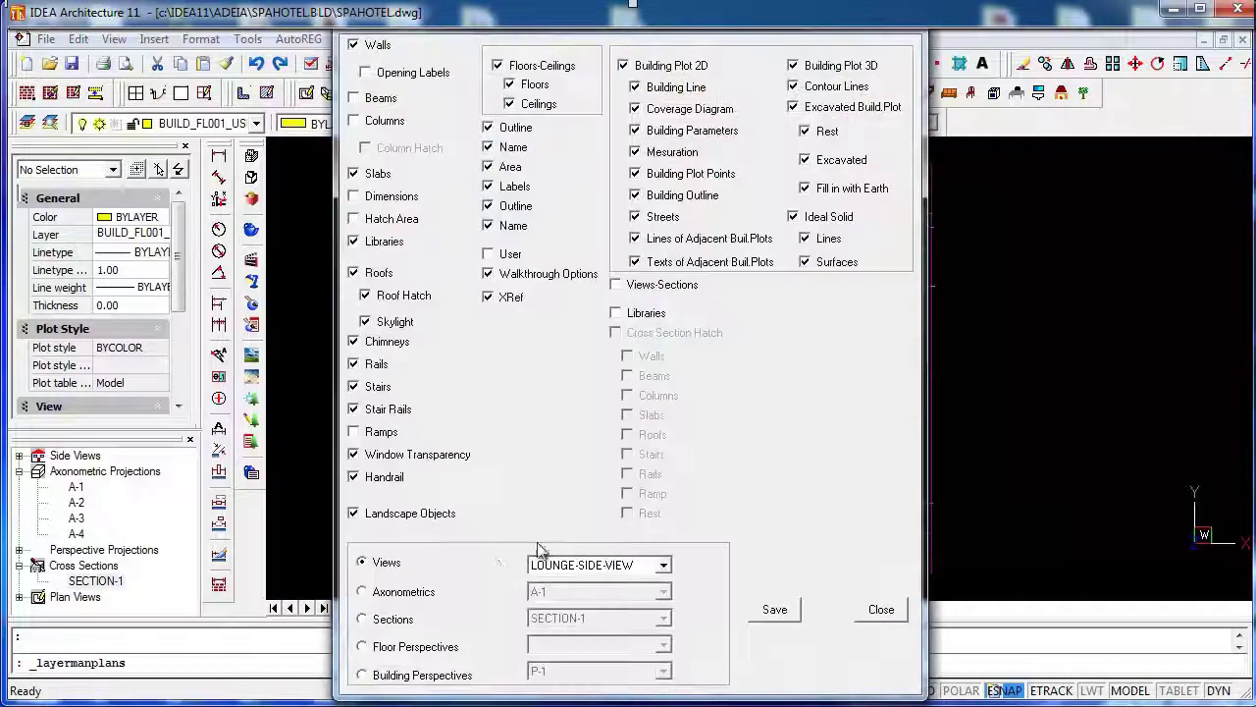
left_click(384, 620)
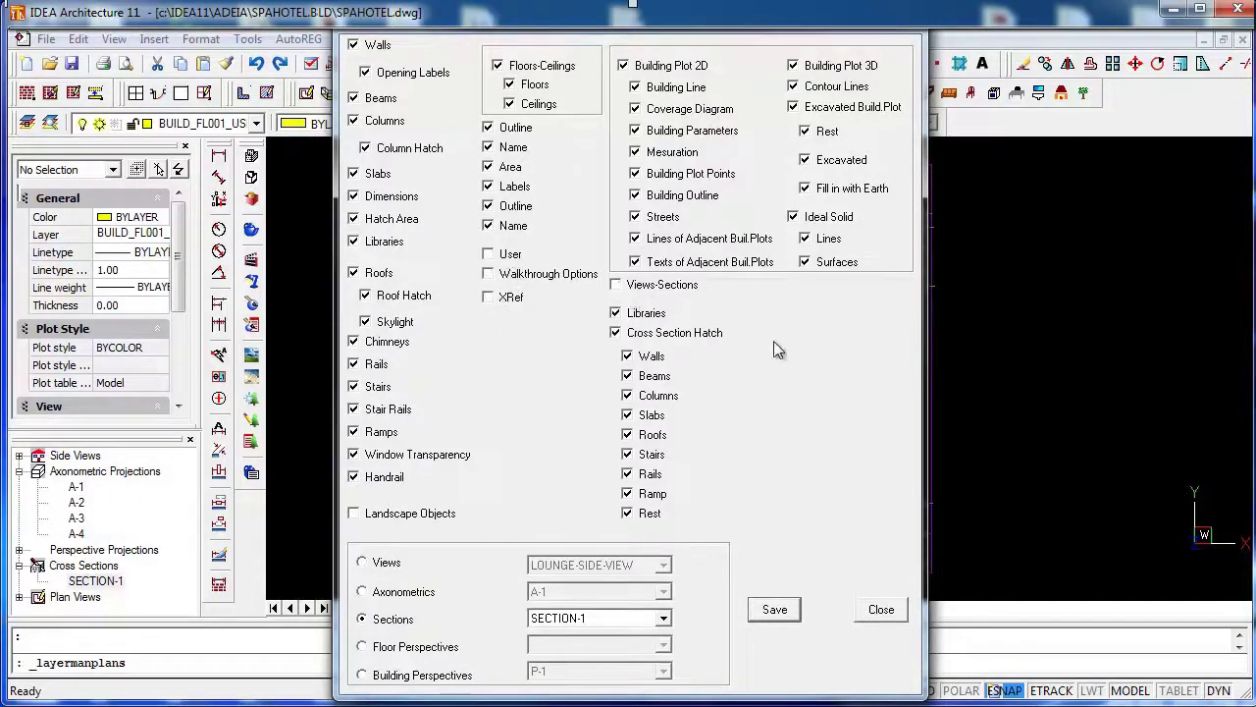
left_click(775, 610)
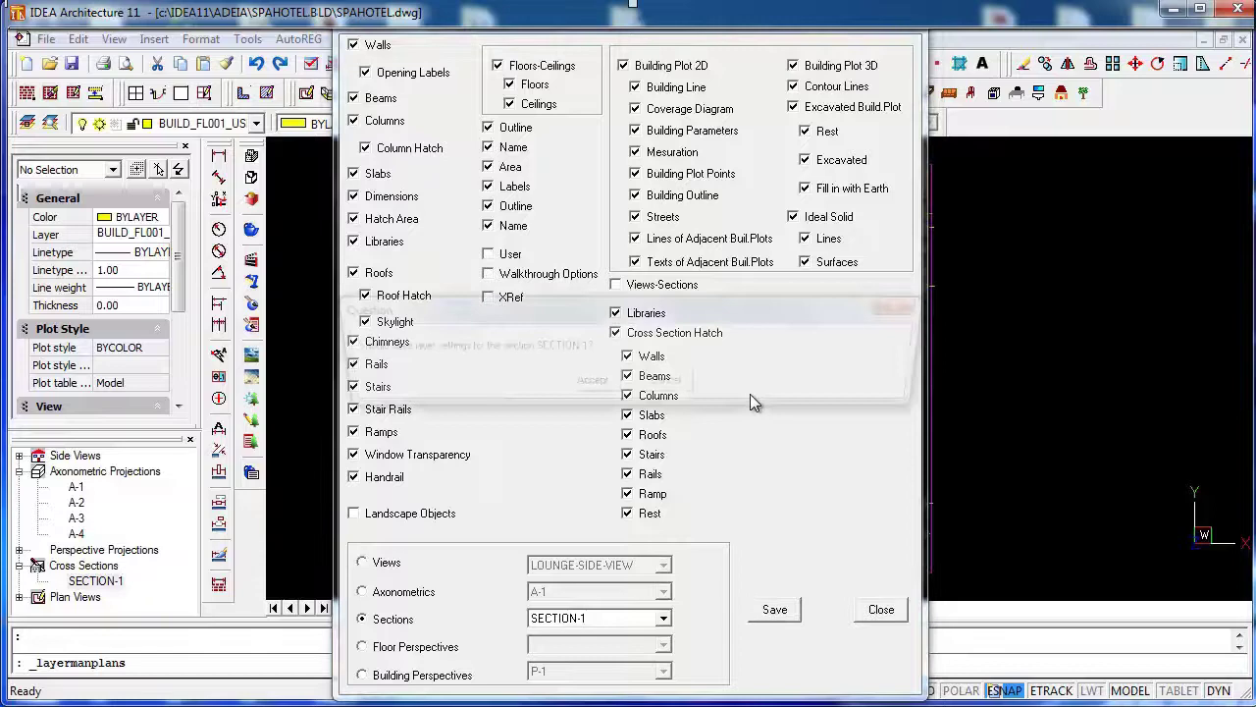
left_click(589, 385)
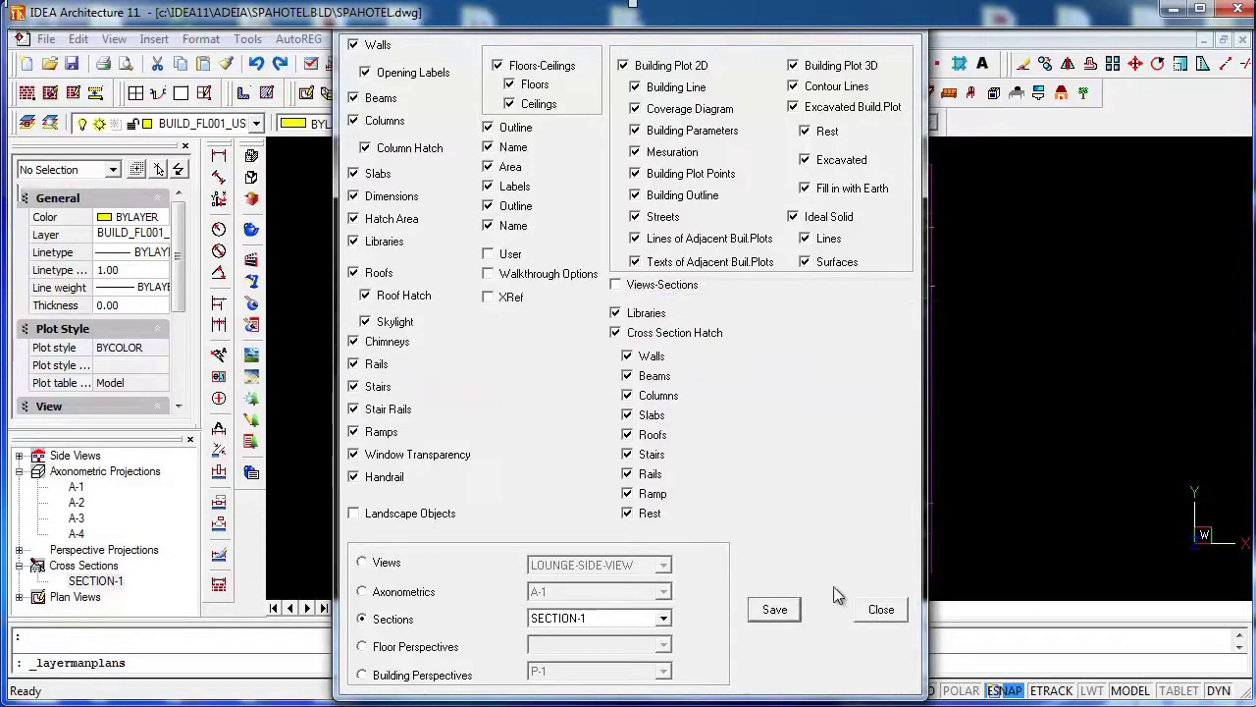
left_click(881, 611)
left_click(108, 582)
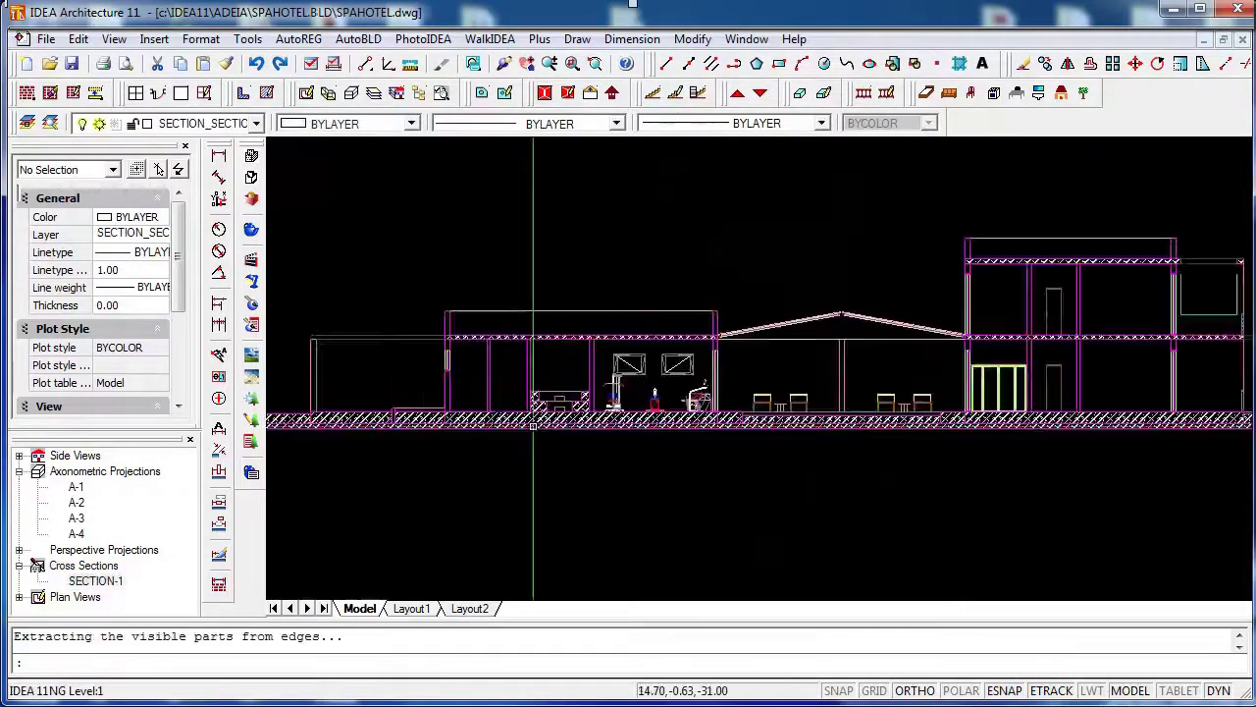
Zoom in and out on SECTION-1 to inspect the hatched slabs, walls and pitched roof.
scroll(533, 422, "up", 2)
scroll(752, 449, "up", 3)
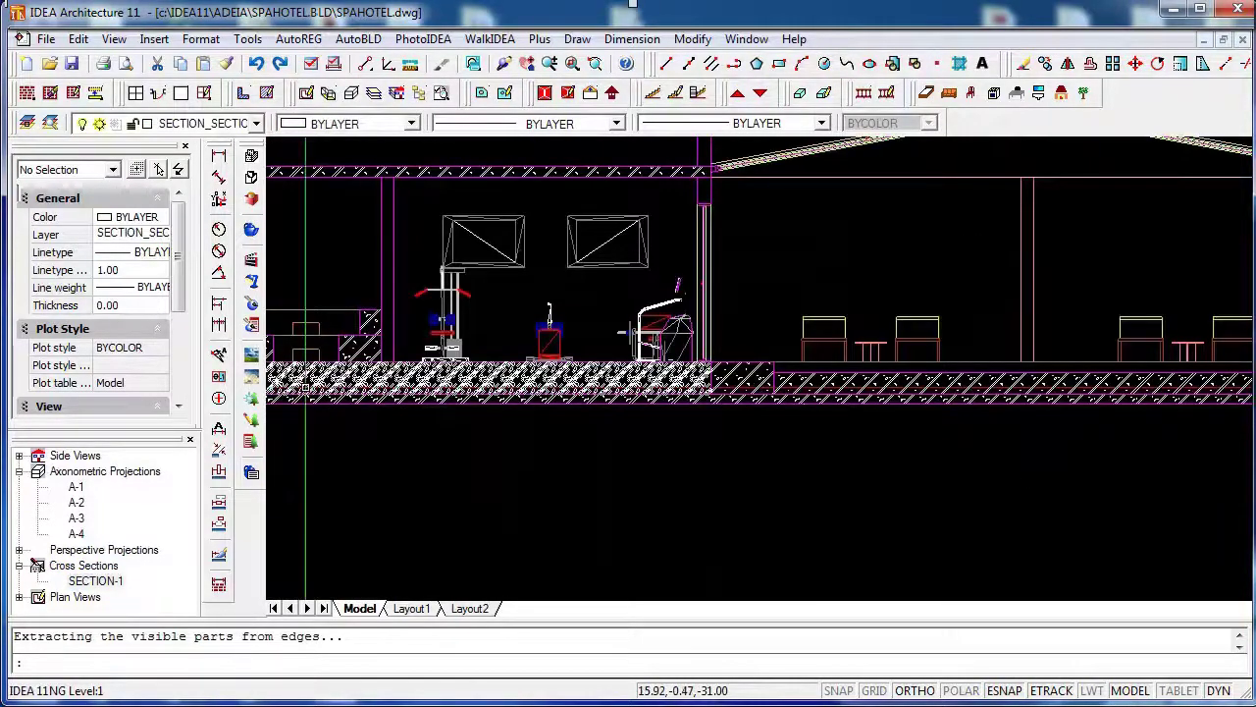
scroll(472, 384, "down", 2)
scroll(638, 380, "down", 2)
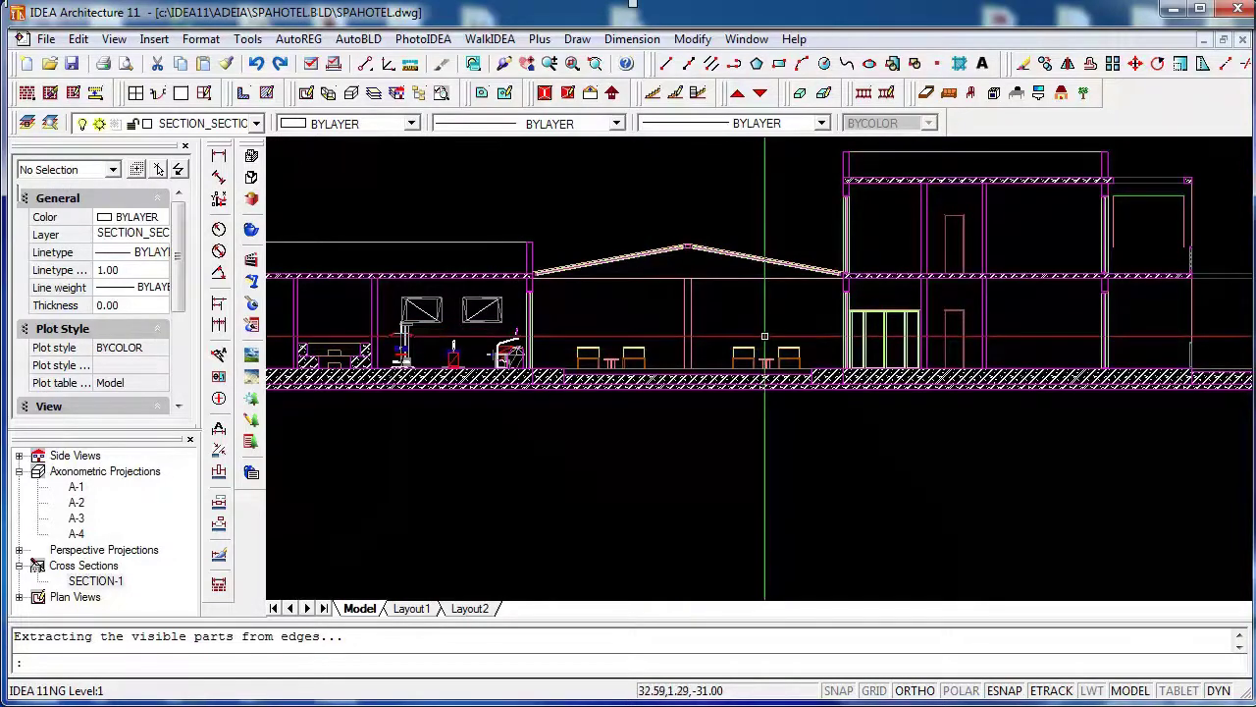
scroll(802, 349, "down", 2)
scroll(393, 385, "up", 2)
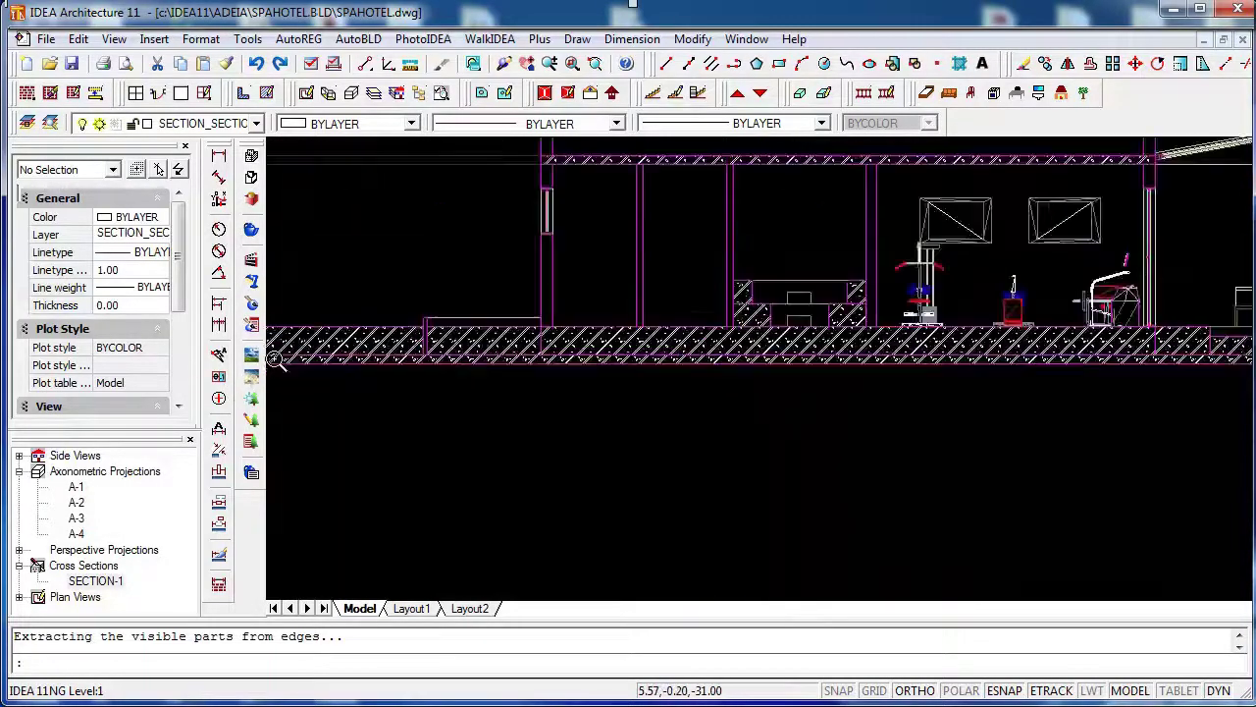
scroll(435, 154, "up", 2)
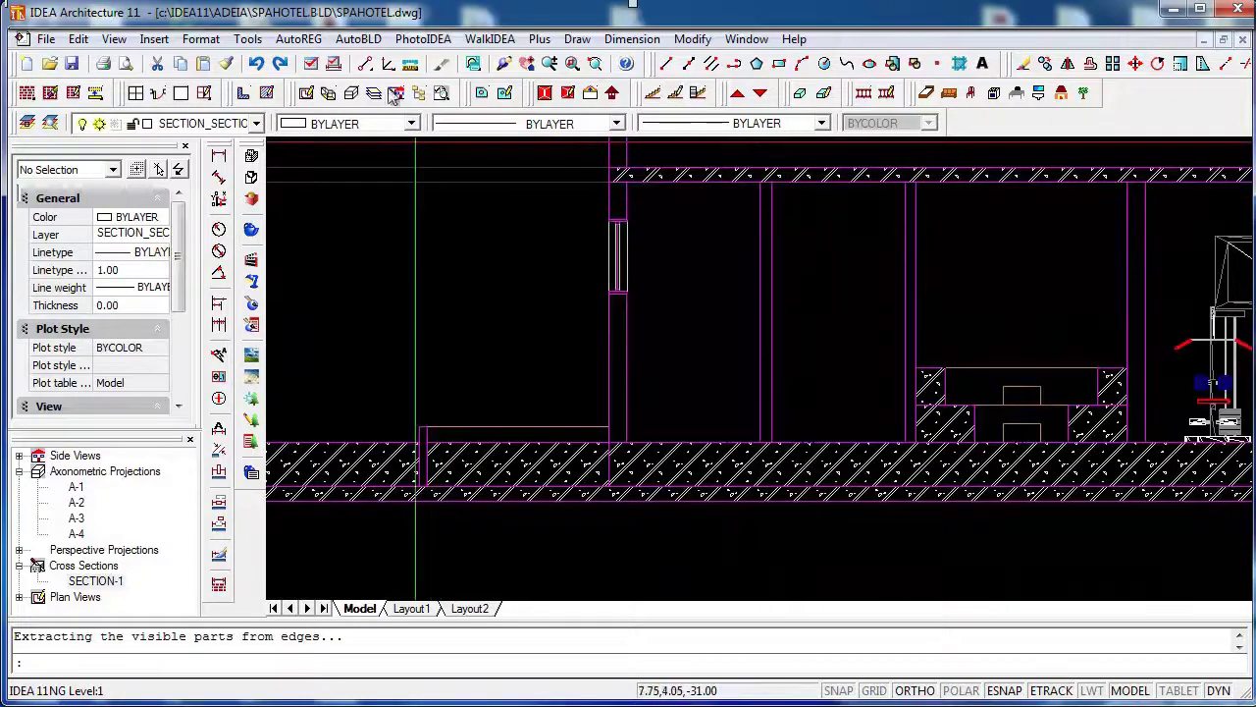
Place elevation markers +1.09, +4.30 and +1.80 at the raised floor, top slab and bench top.
left_click(358, 39)
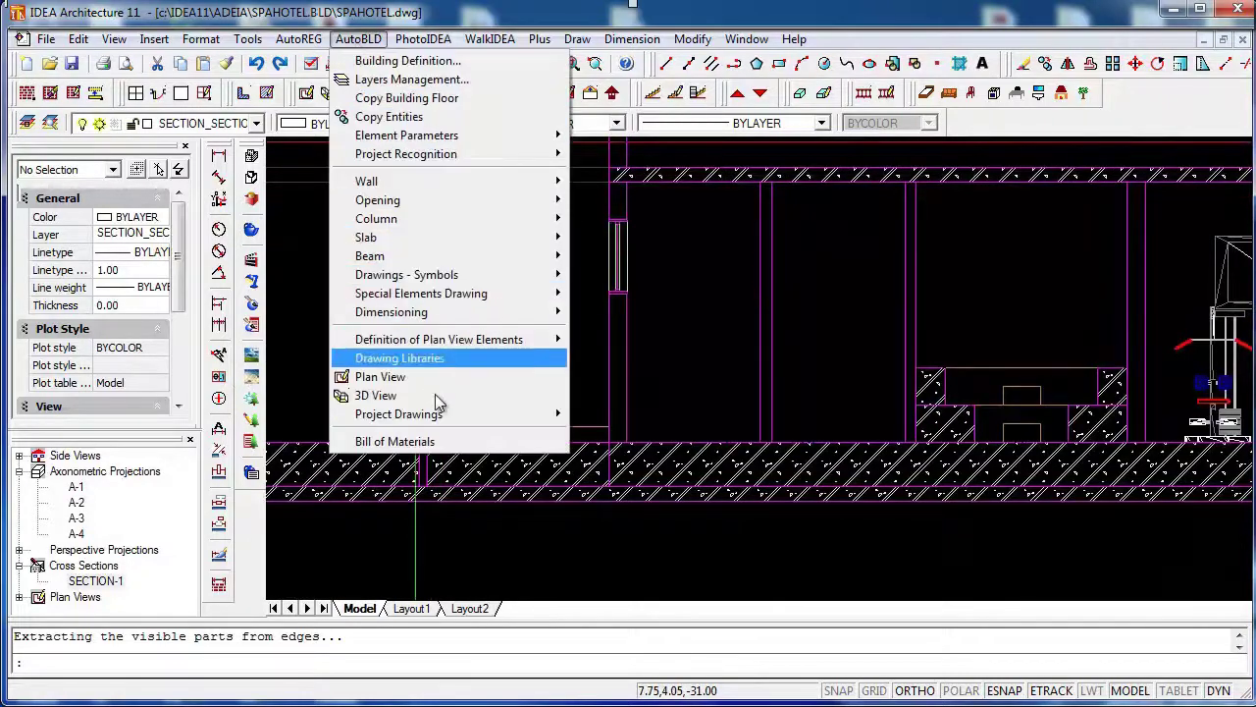
mouse_move(445, 418)
left_click(688, 690)
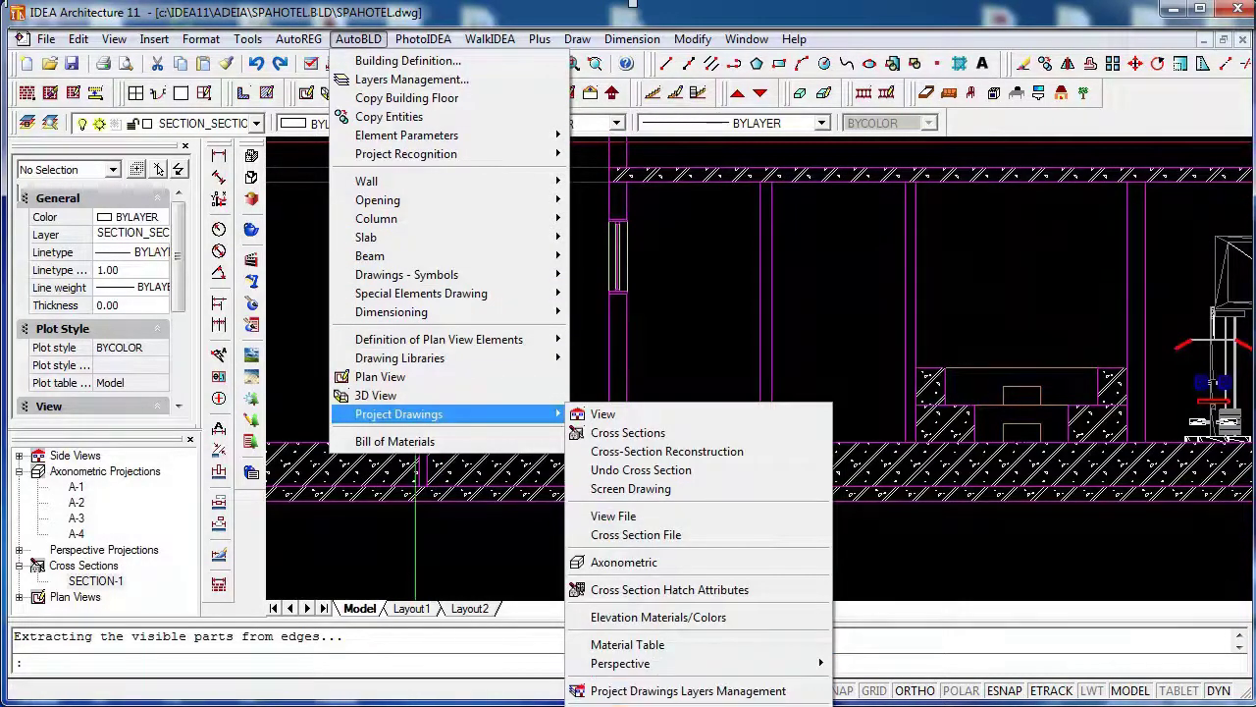
left_click(458, 505)
left_click(458, 416)
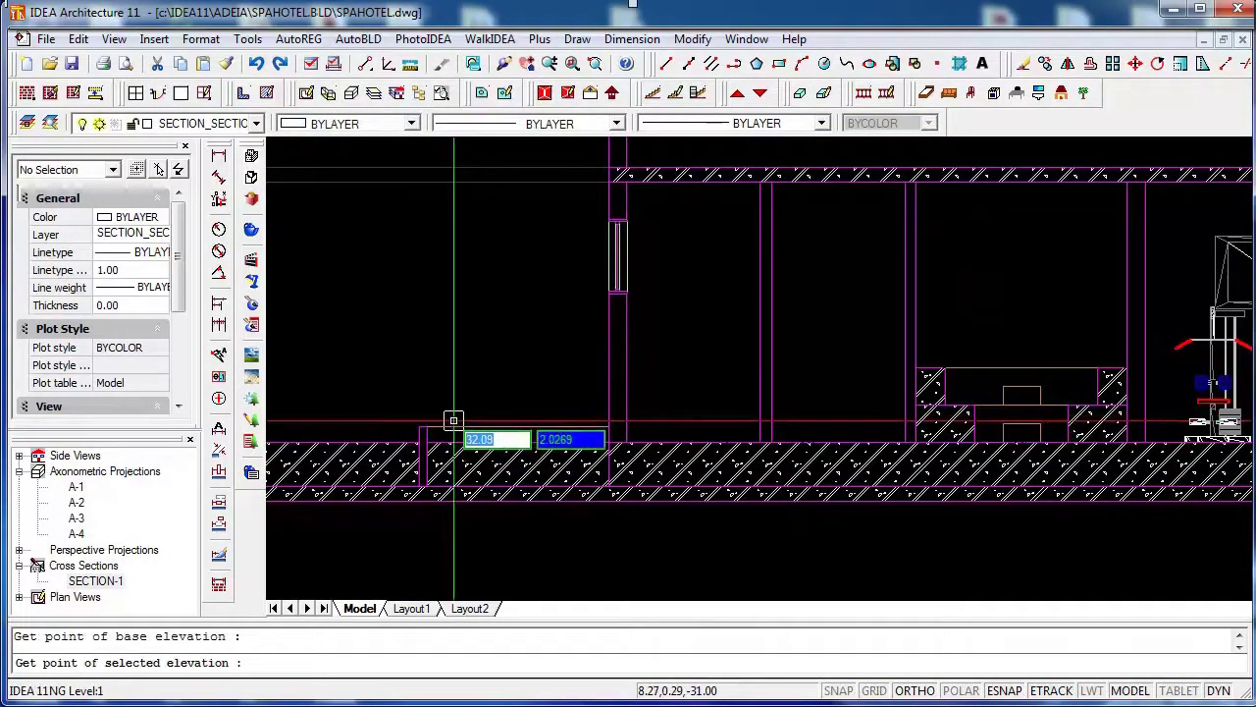
left_click(465, 177)
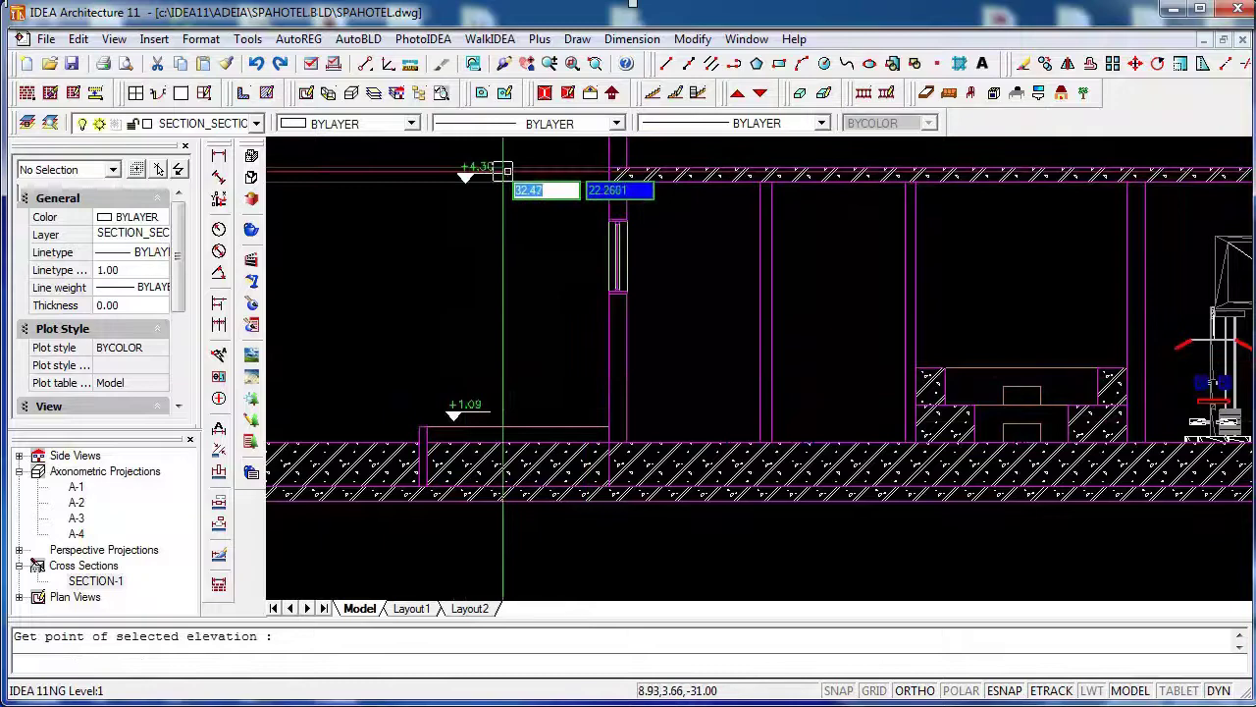
left_click(993, 369)
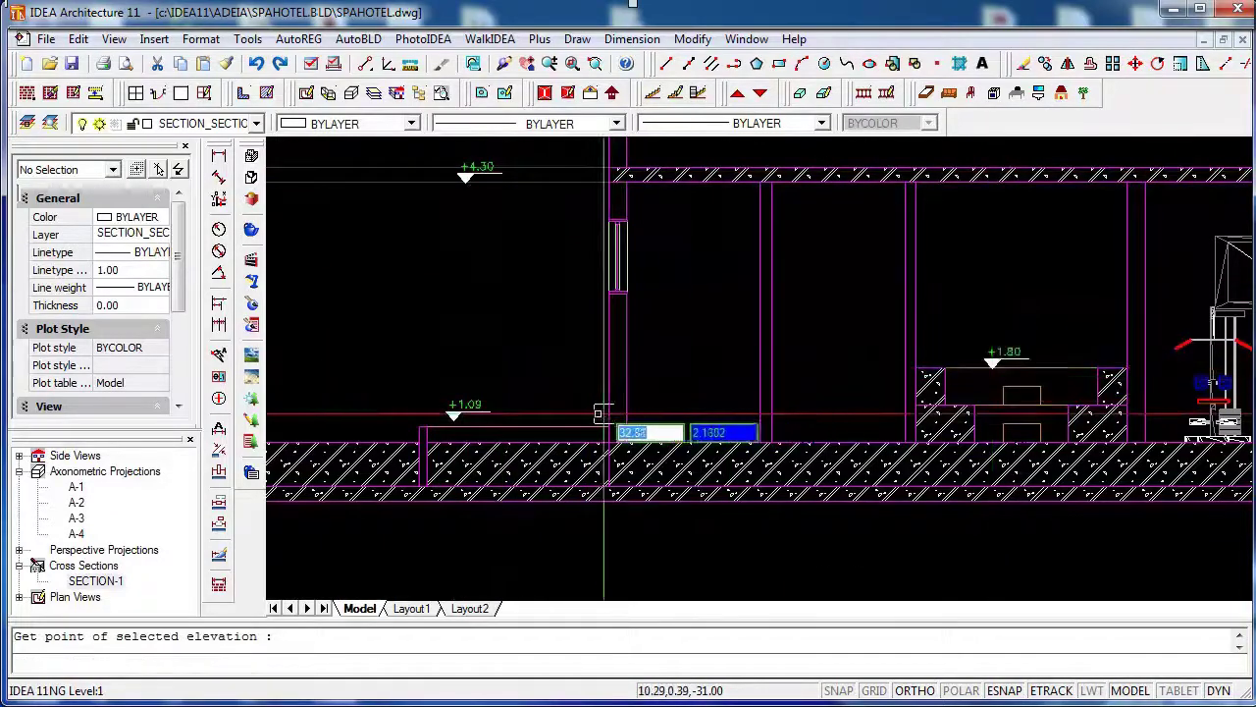
key("Escape")
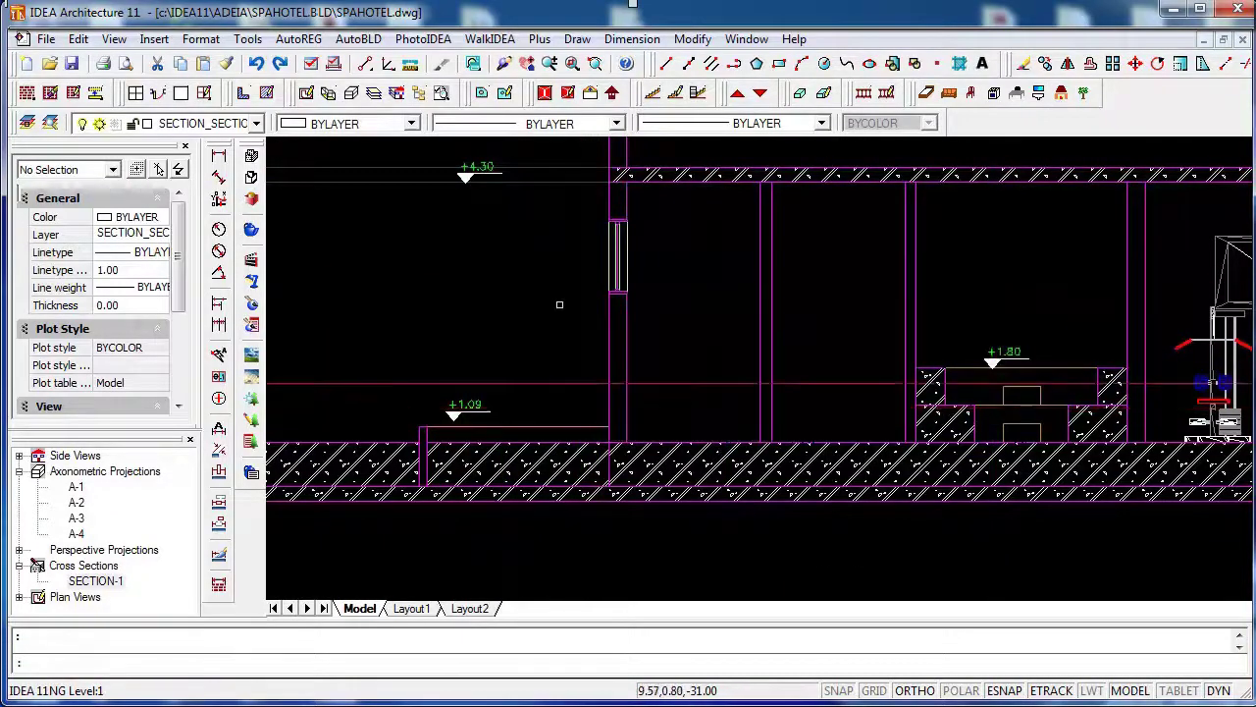
Go from the plan through the A-2 axonometric to the P-2 interior perspective and render it.
left_click(306, 93)
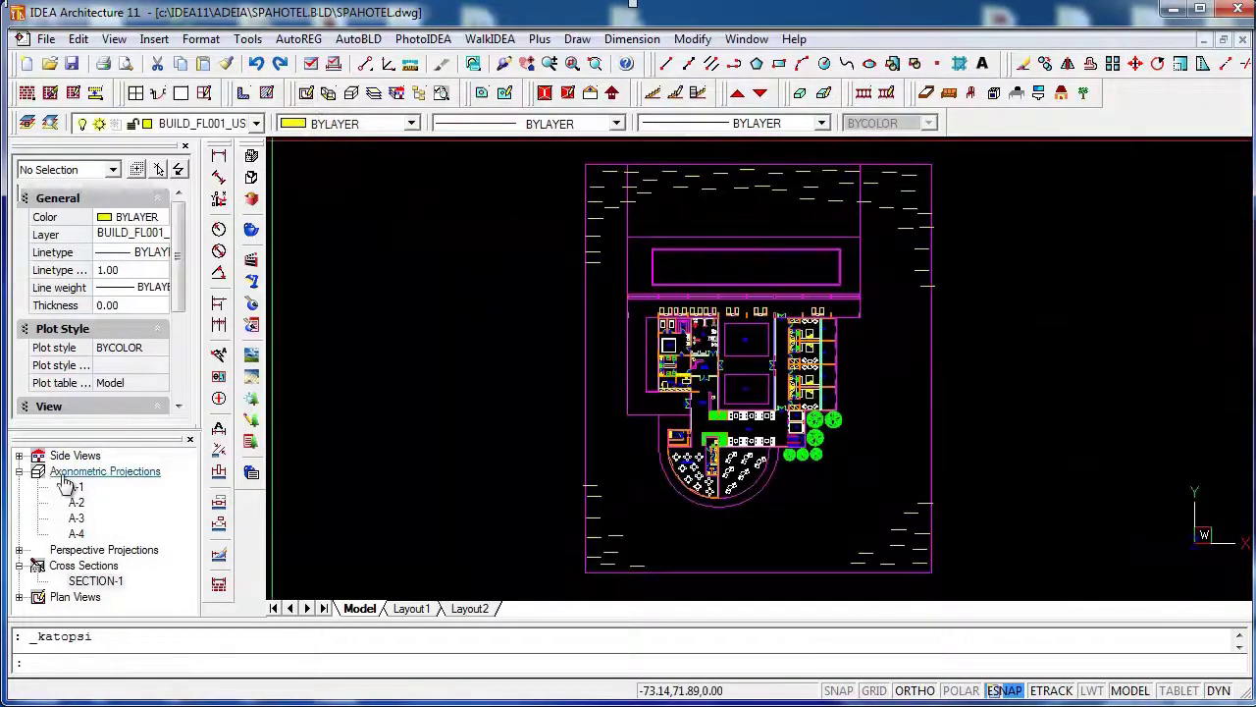
double_click(77, 503)
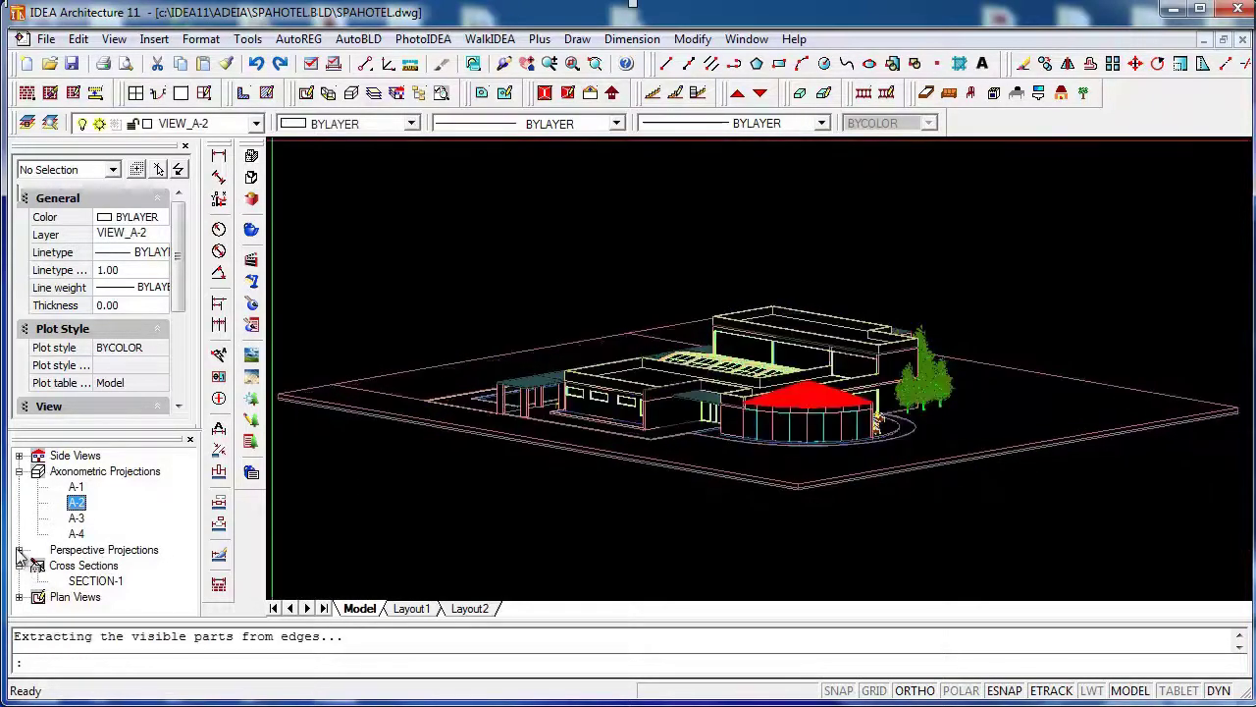
left_click(19, 550)
left_click(38, 566)
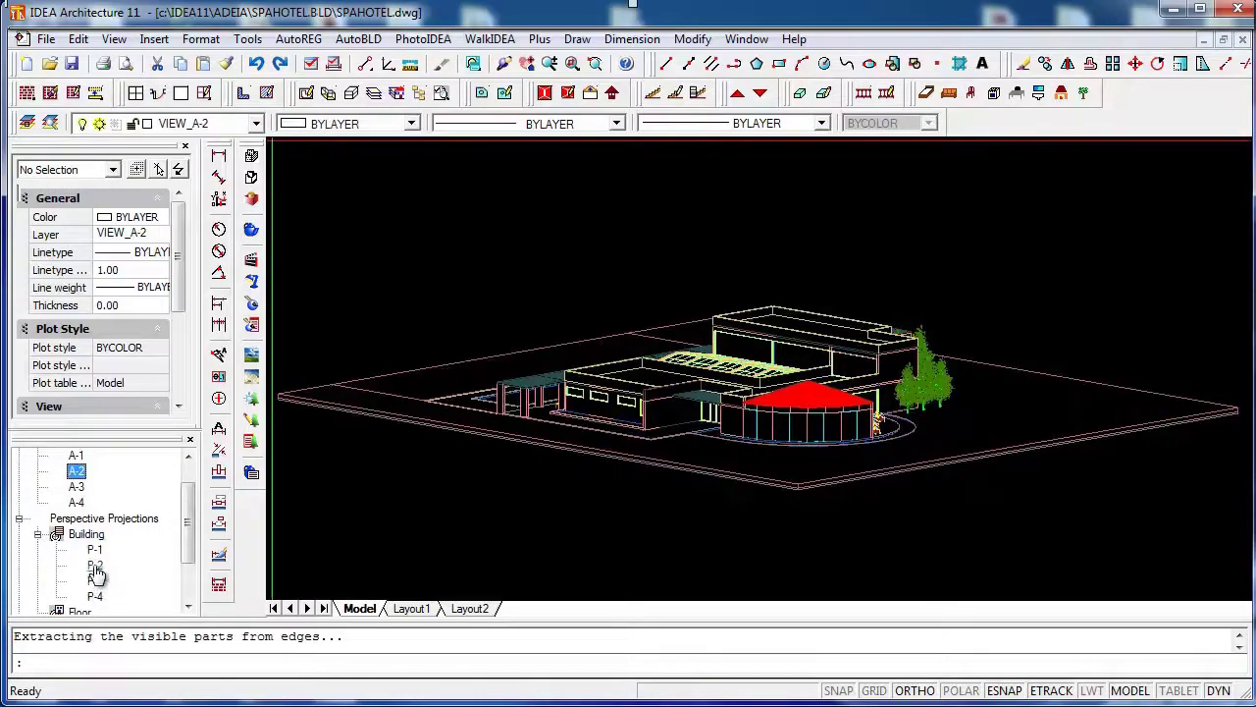
left_click(93, 568)
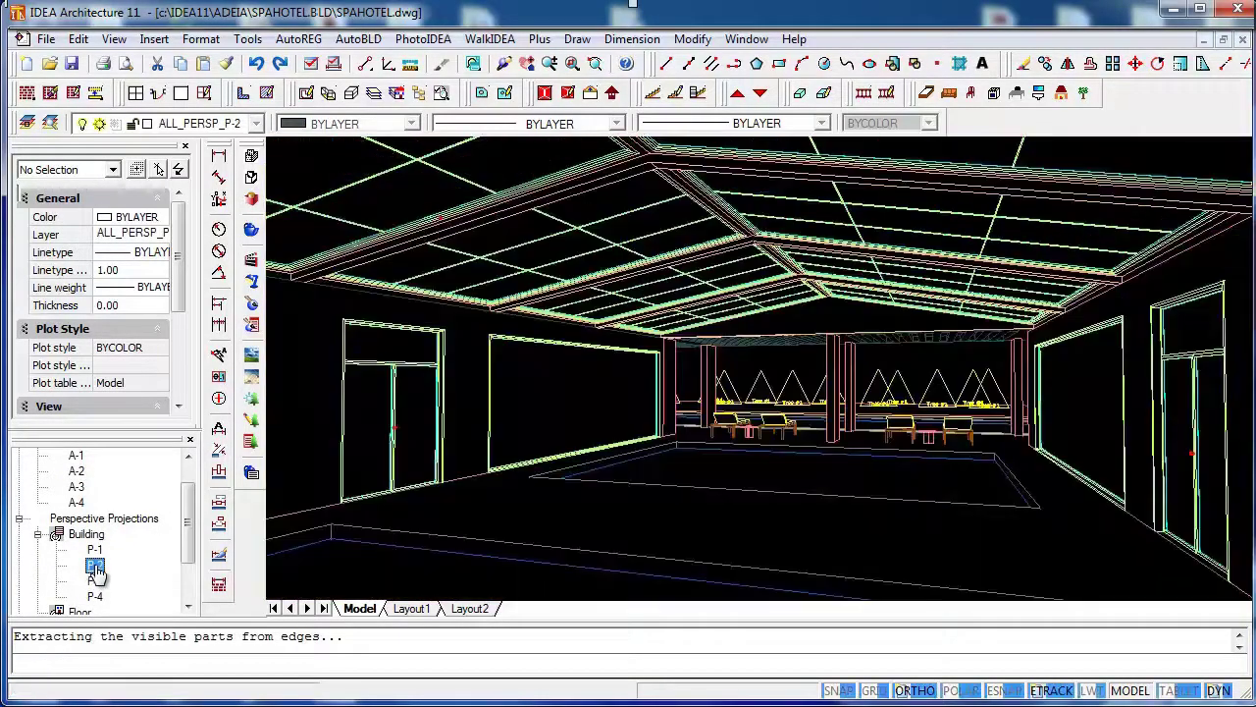
left_click(251, 229)
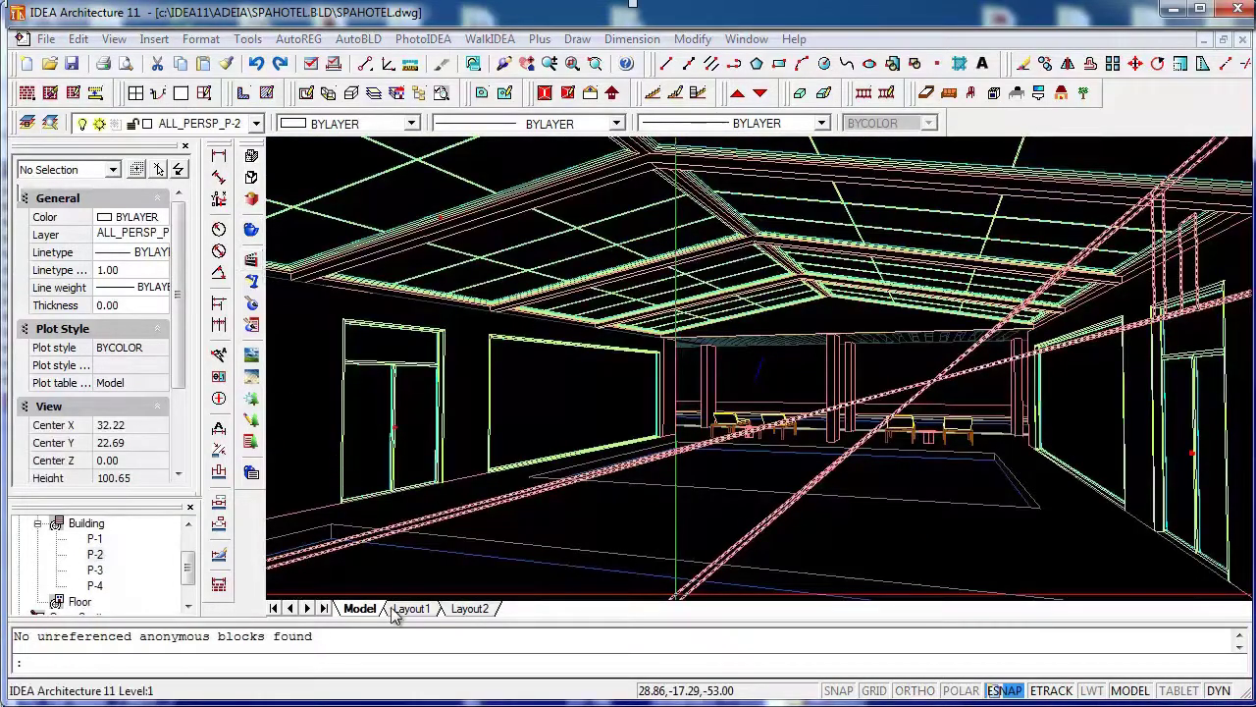
Add a viewport across the top of Layout1 showing LOUNGE-SIDE-VIEW, zoomed to fit.
right_click(403, 608)
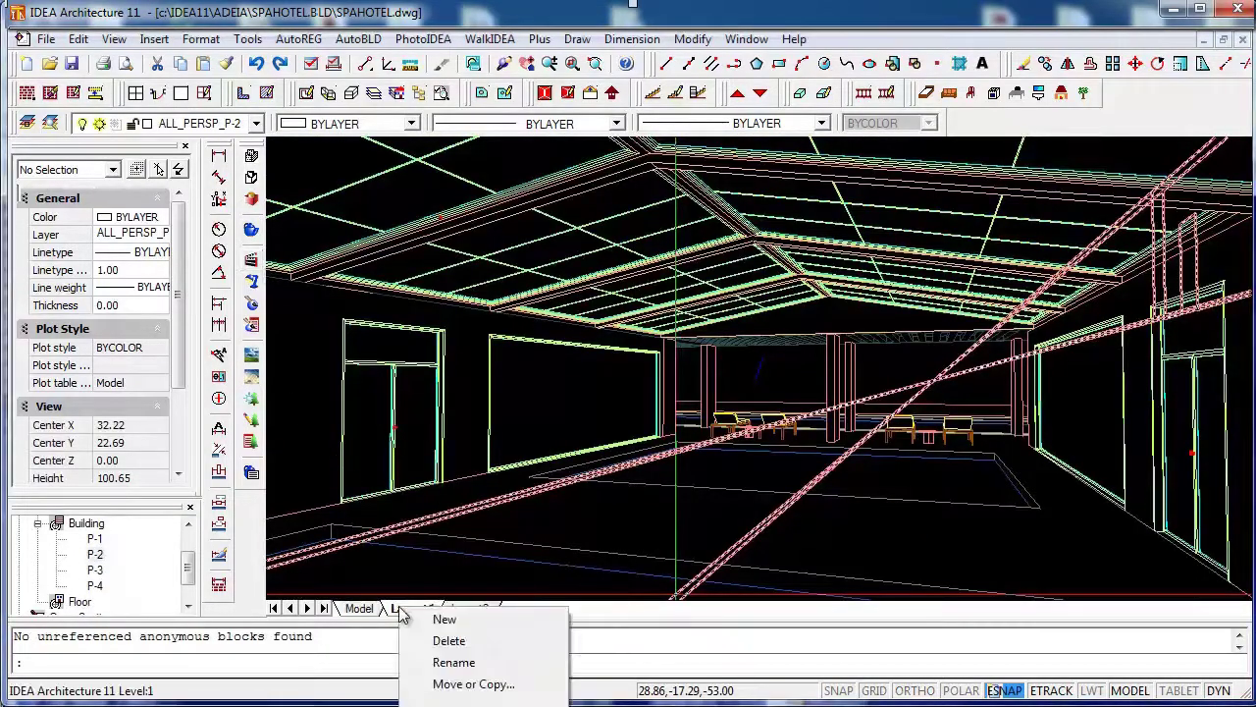
left_click(453, 662)
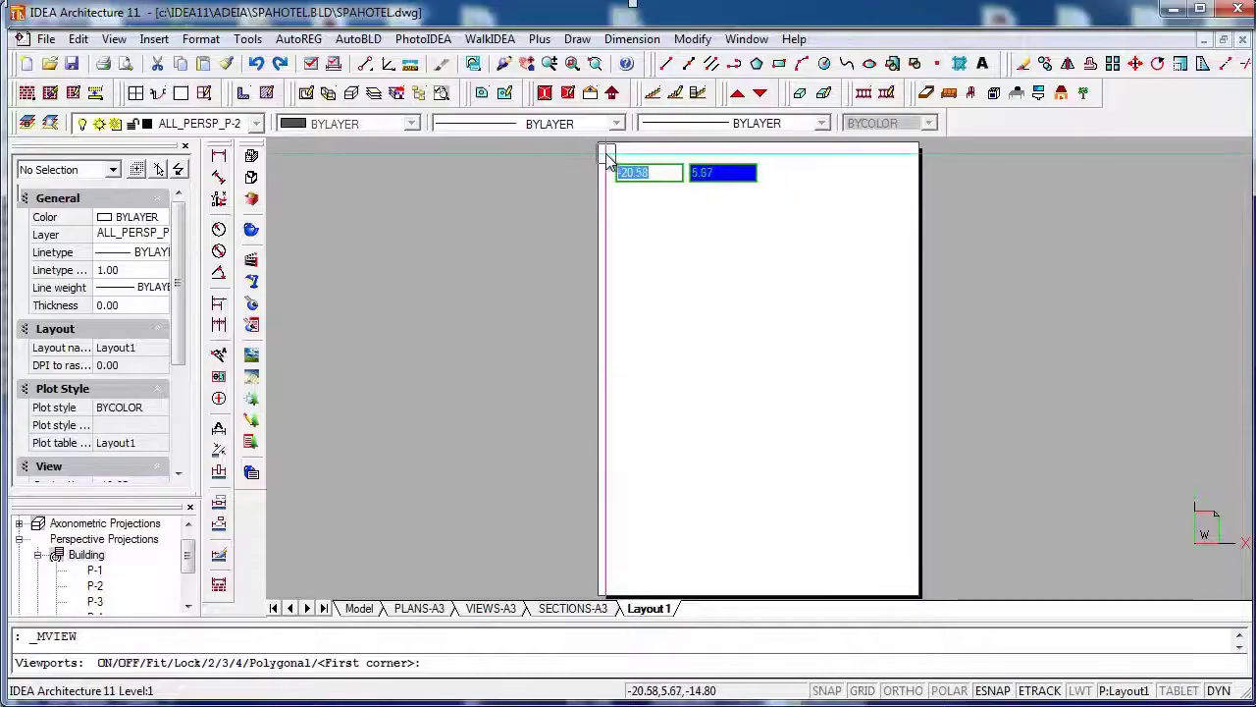
left_click(607, 154)
left_click(908, 259)
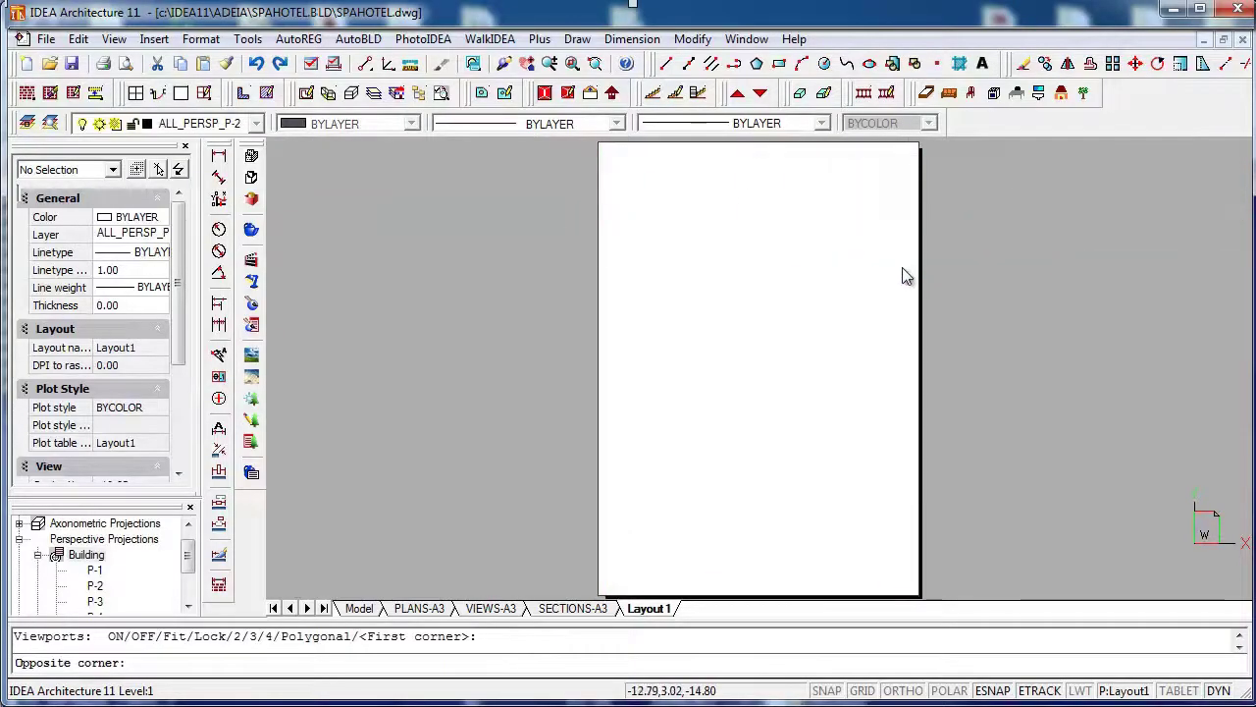
left_click(521, 234)
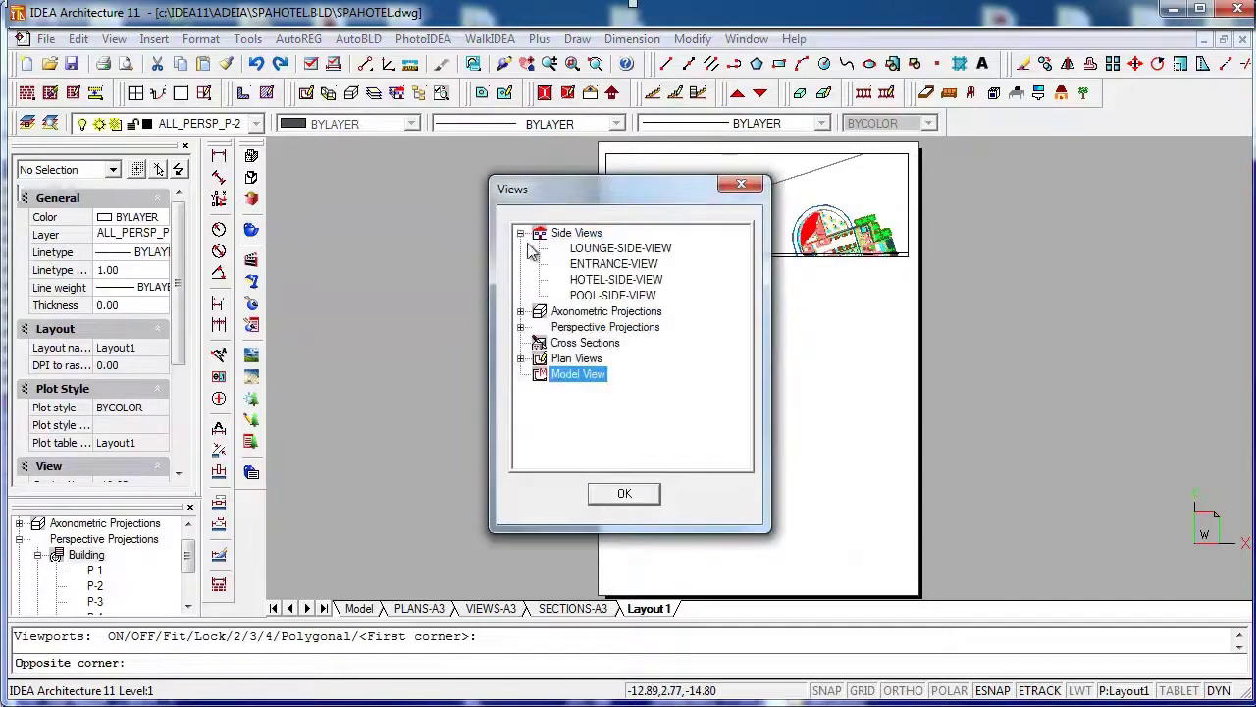
double_click(602, 250)
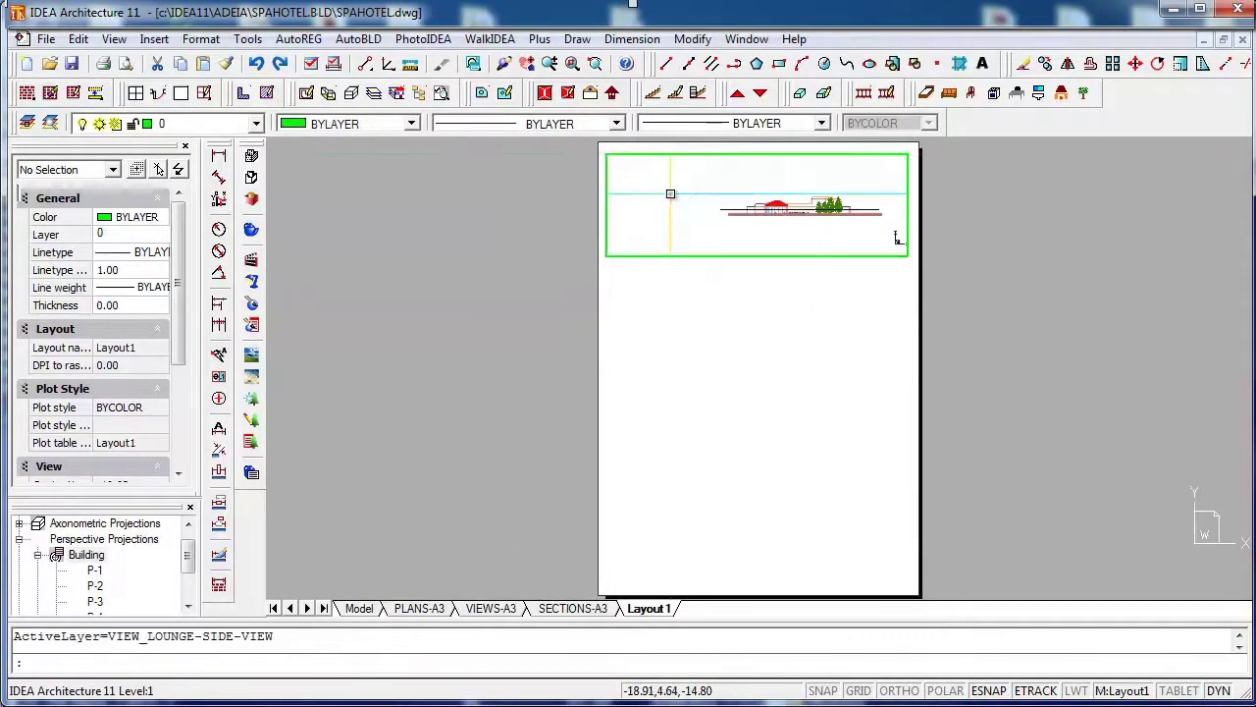
scroll(830, 197, "up", 4)
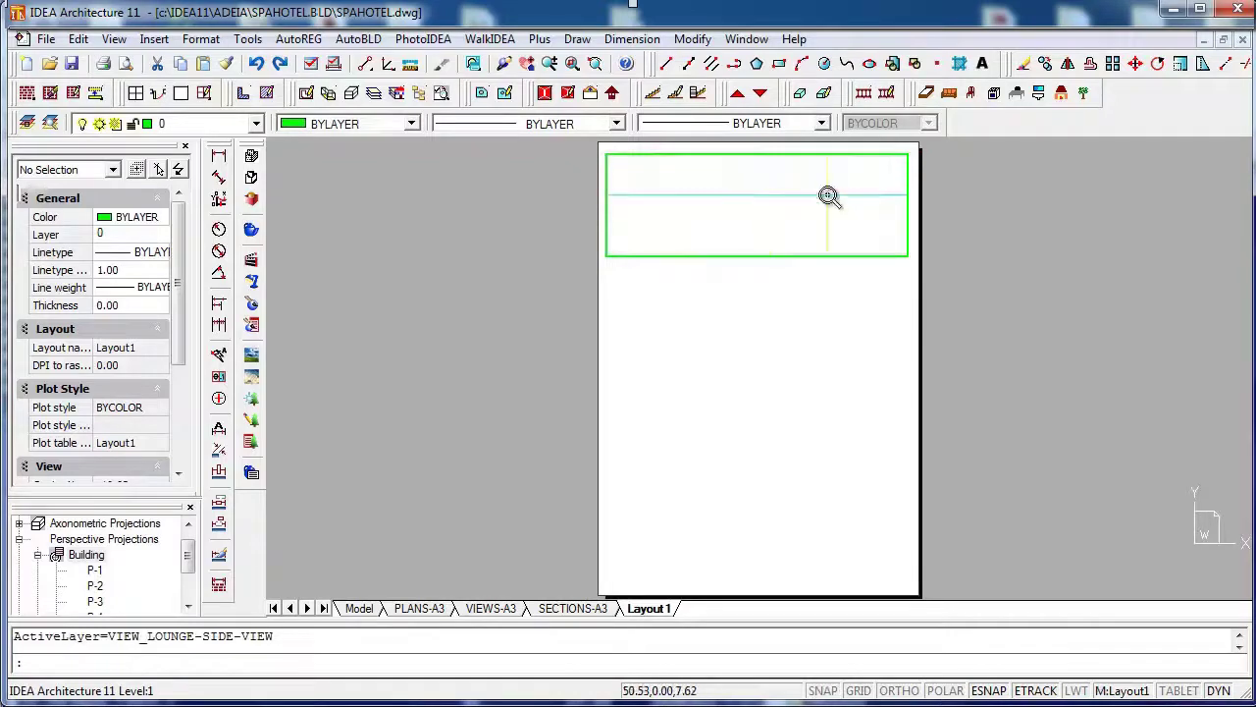
double_click(804, 314)
scroll(657, 162, "up", 3)
scroll(656, 162, "down", 2)
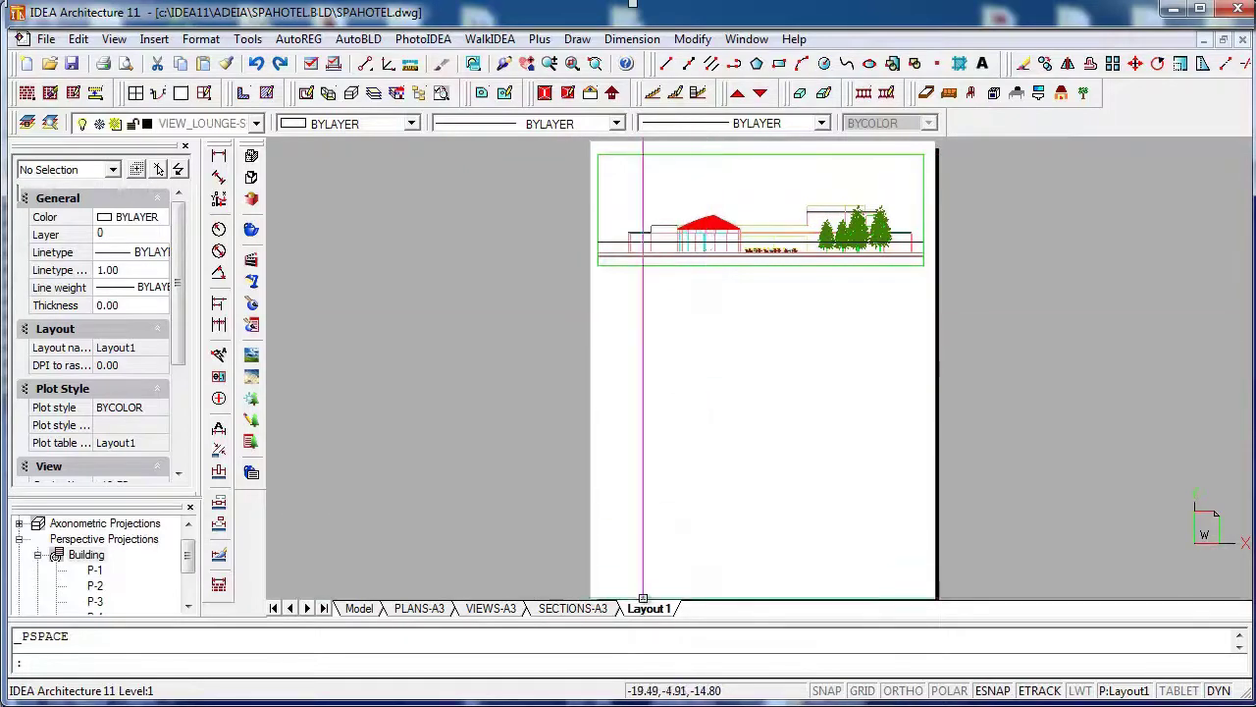
Use MV to add a second viewport below the lounge elevation showing the A-1 axonometric.
right_click(648, 609)
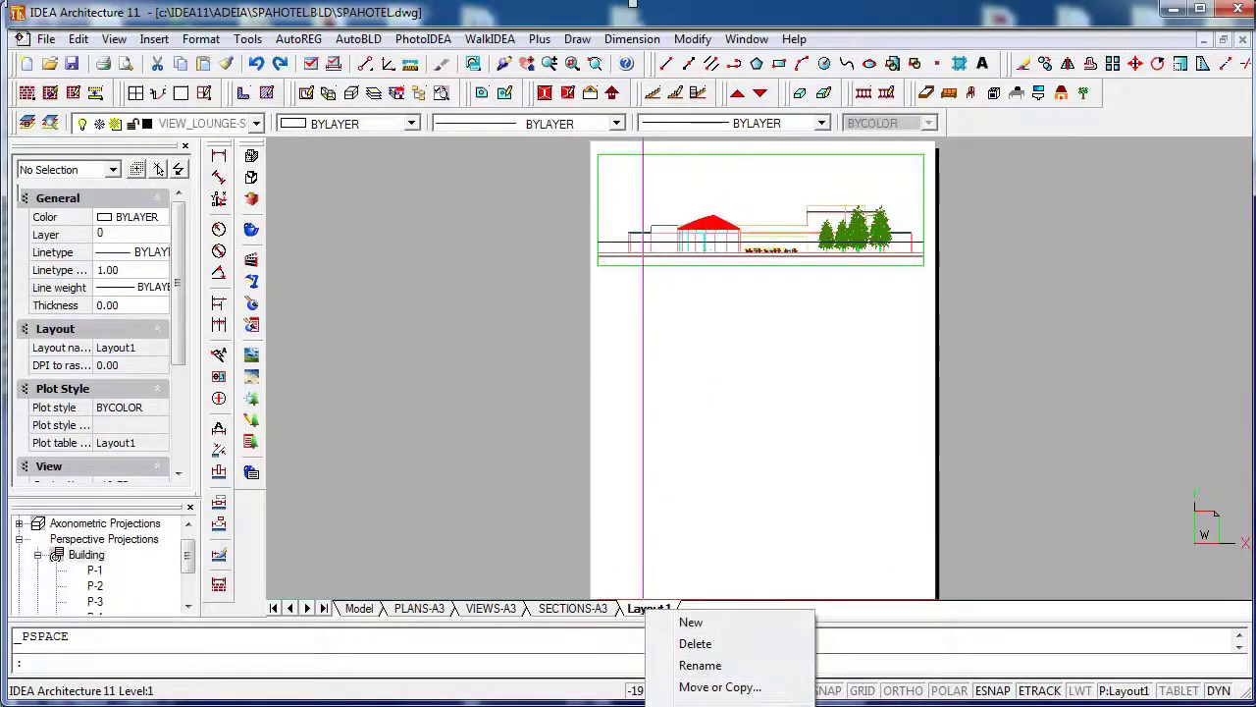
key("Escape")
type("mv")
key("Return")
left_click(606, 278)
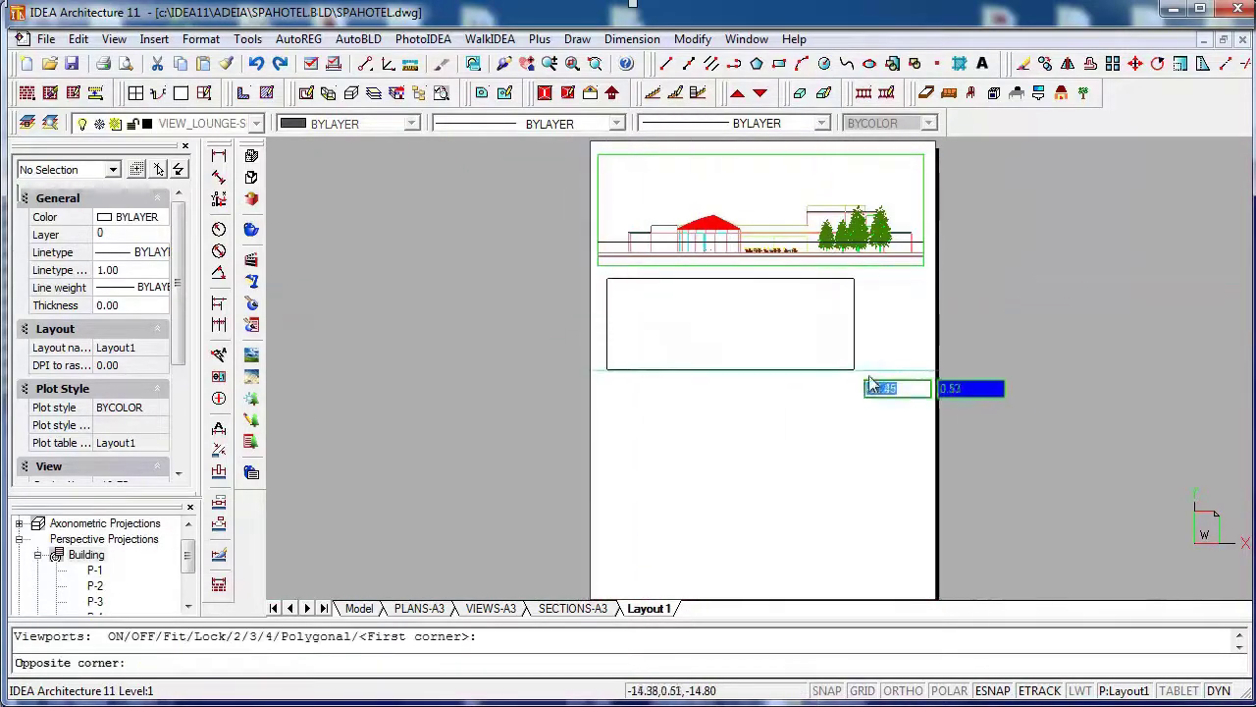
left_click(910, 406)
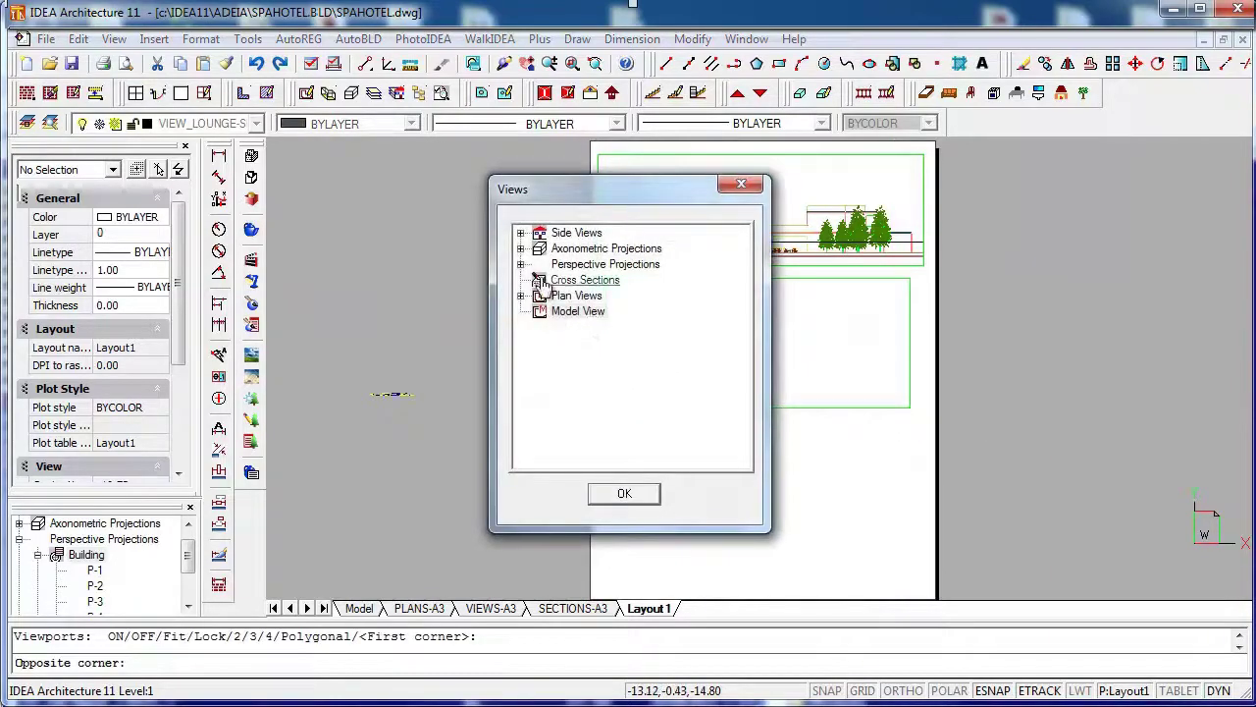
left_click(520, 248)
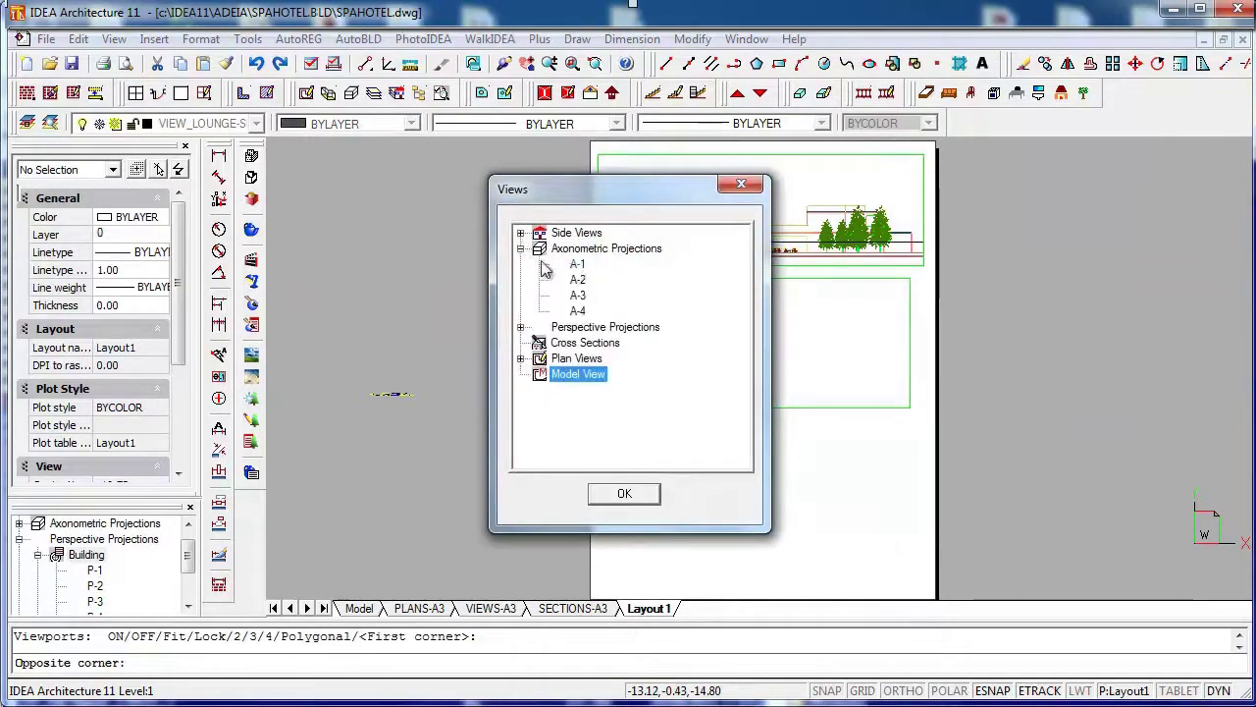
double_click(572, 265)
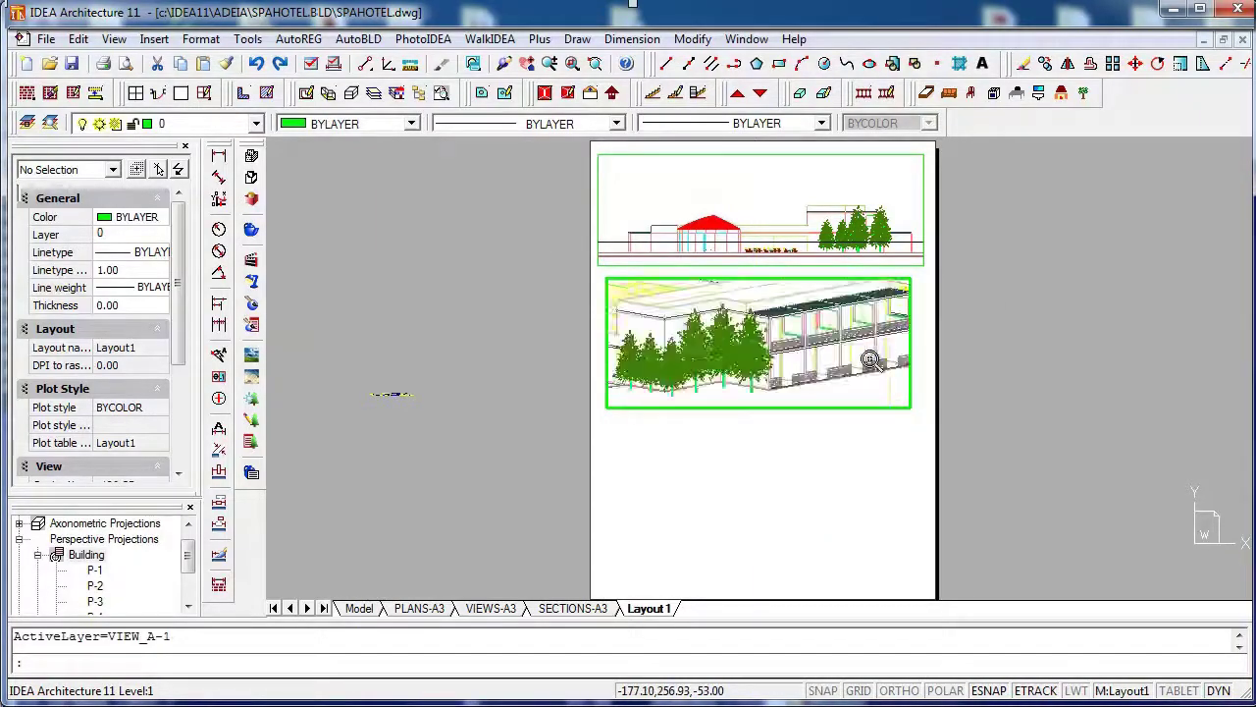
right_click(647, 611)
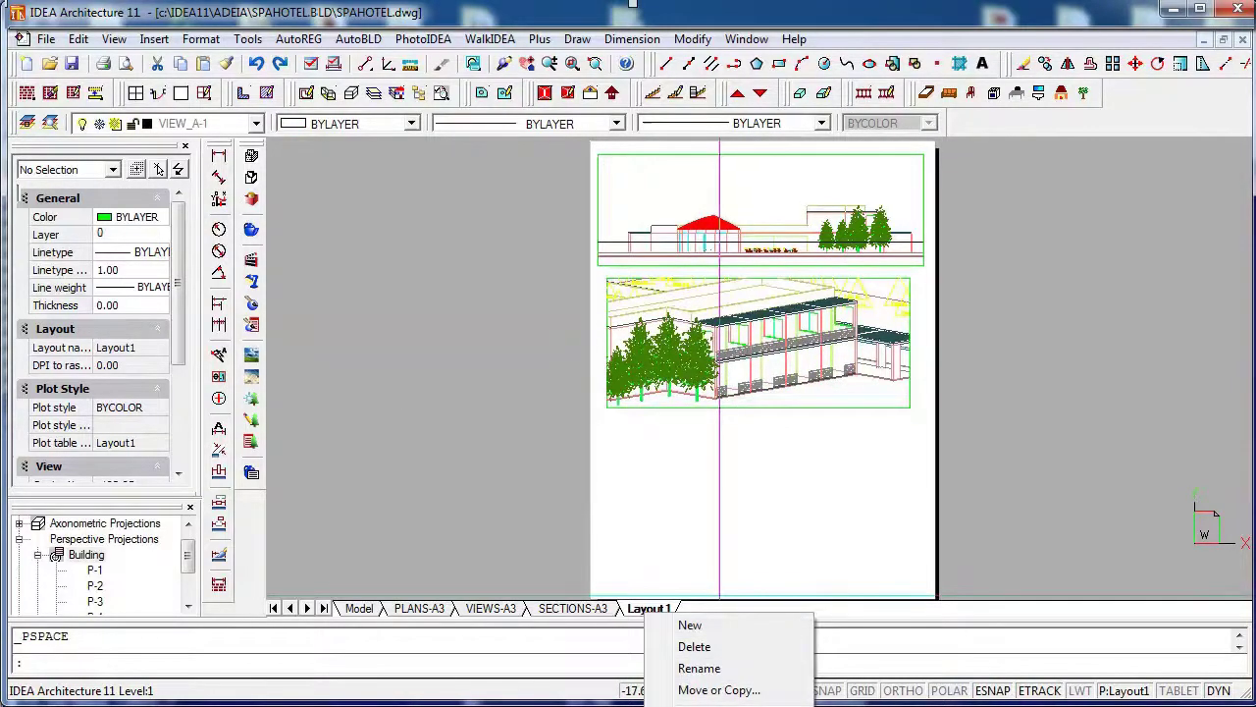
Draw an L-shaped polygonal viewport outline with orthogonal edges below the axonometric viewport.
left_click(720, 601)
type("p")
key("Return")
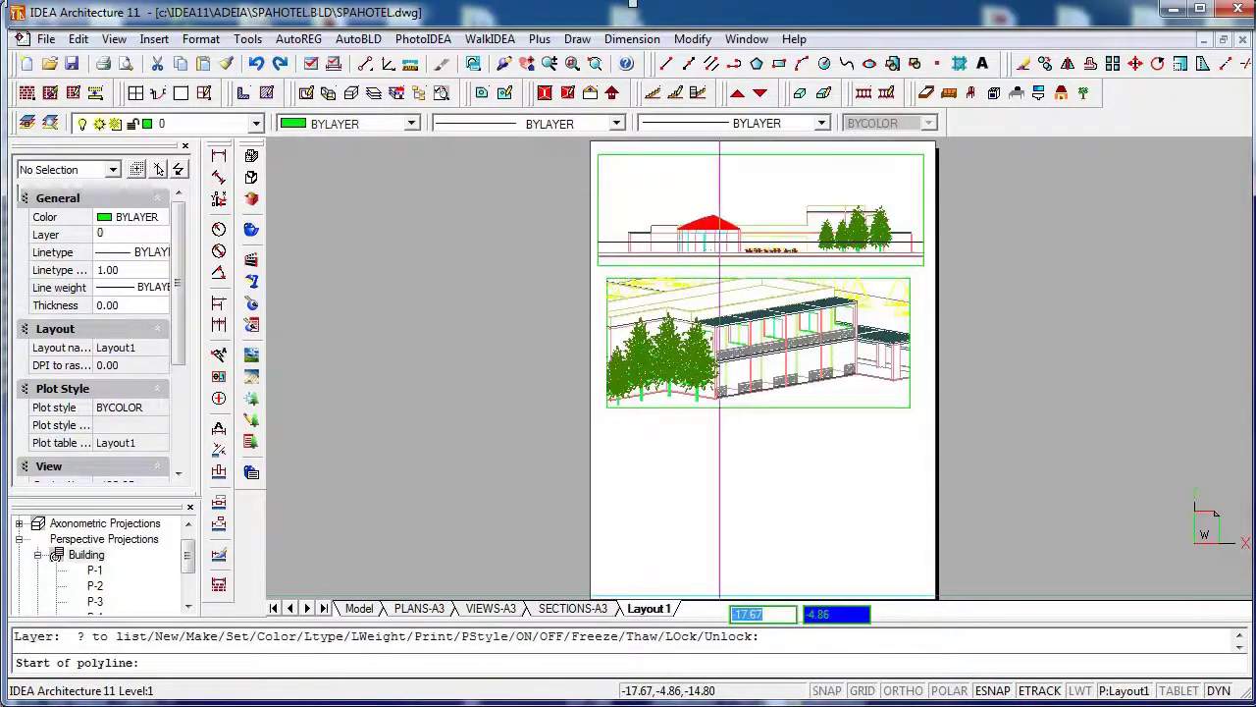
scroll(533, 350, "down", 4)
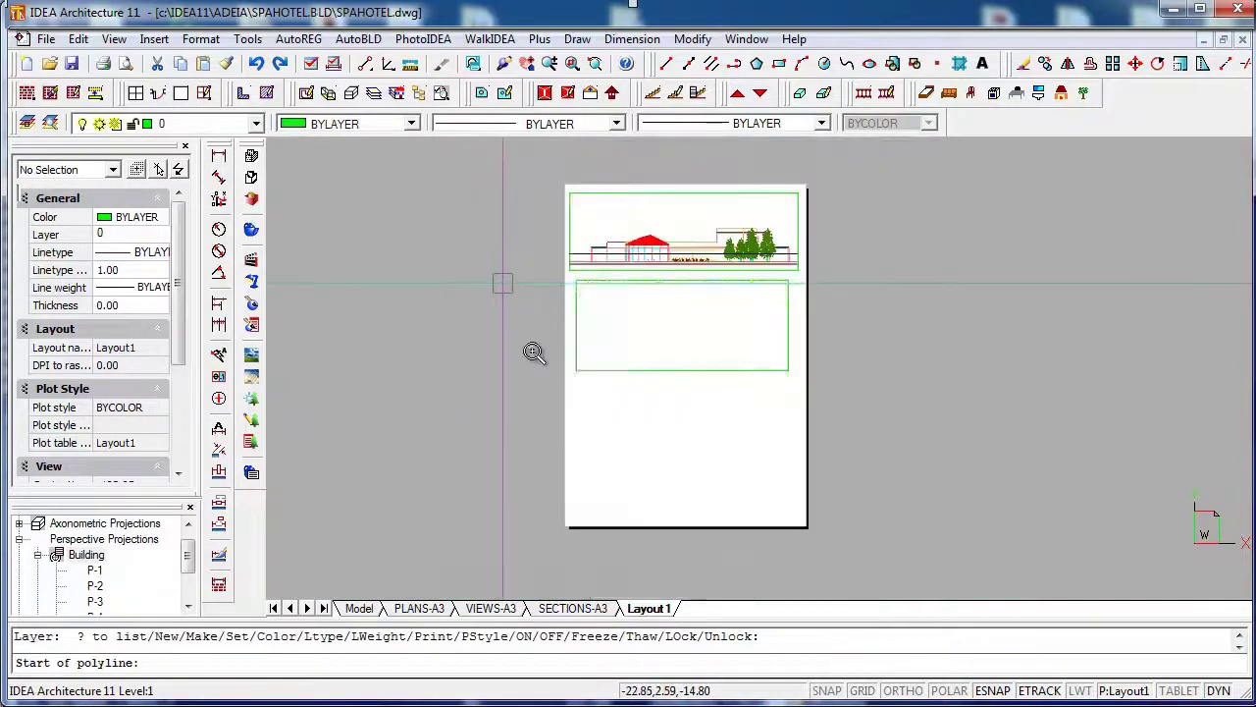
scroll(624, 469, "up", 4)
left_click(588, 501)
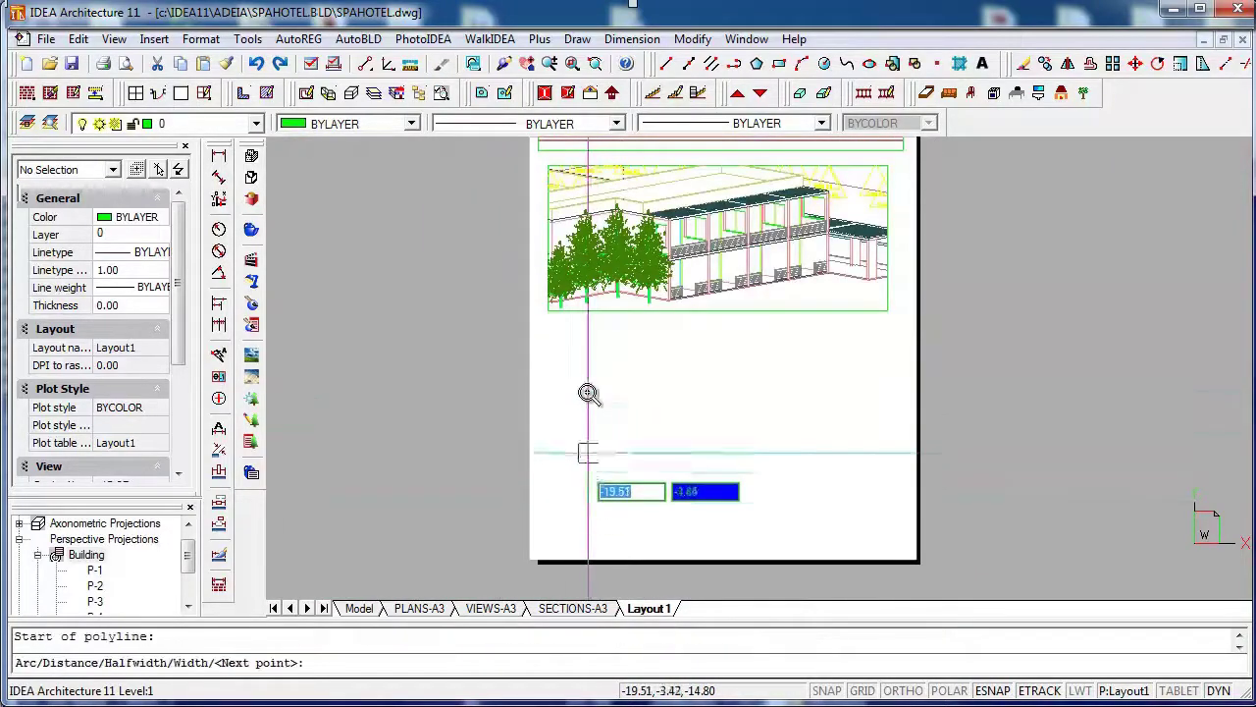
key("F8")
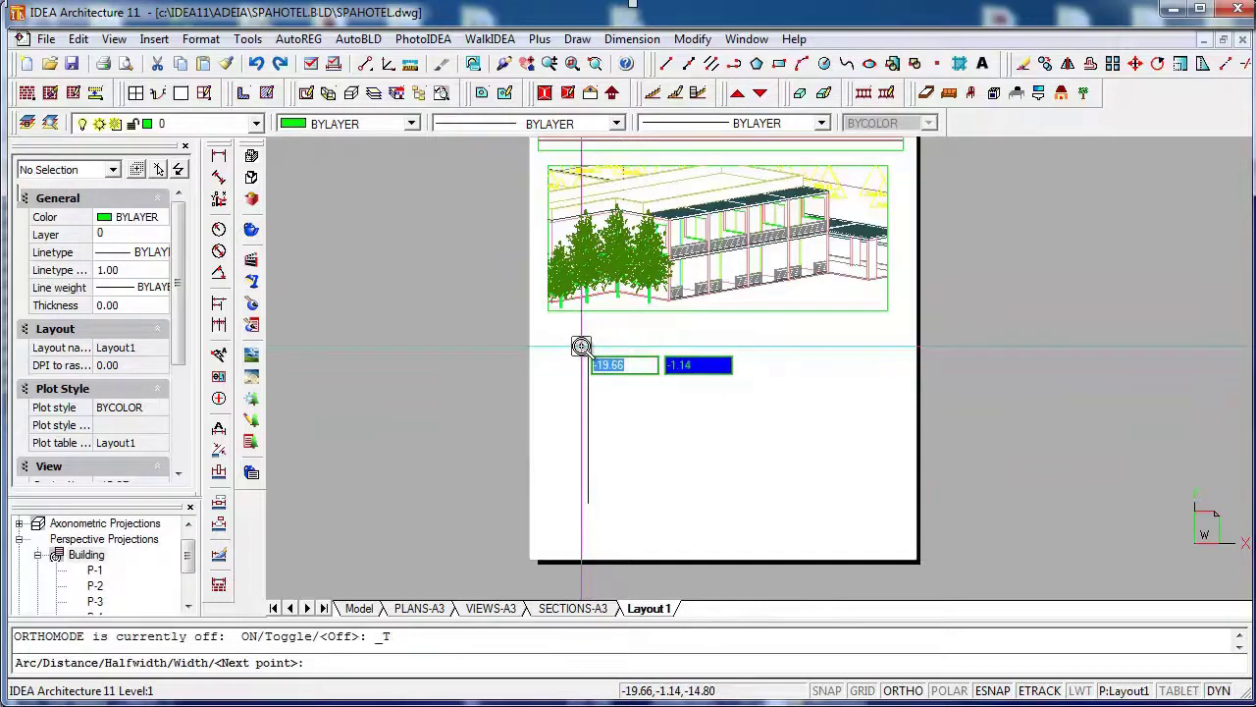
left_click(583, 345)
left_click(819, 355)
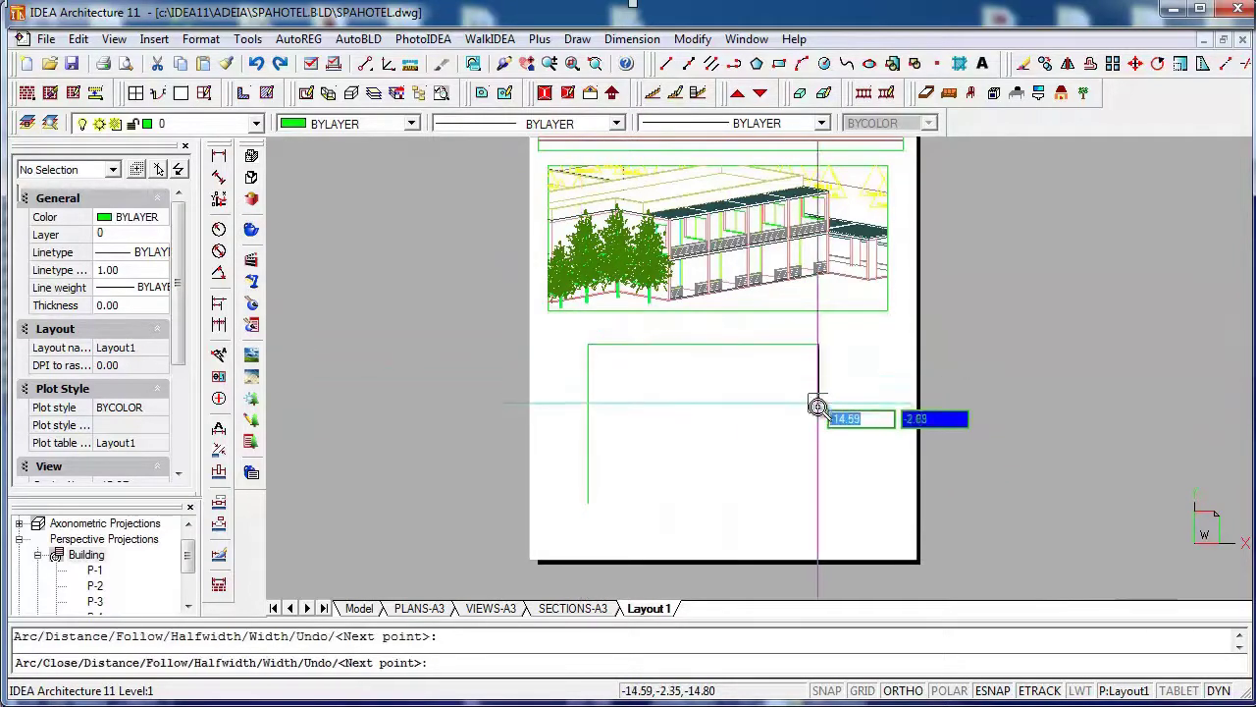
left_click(821, 428)
left_click(749, 428)
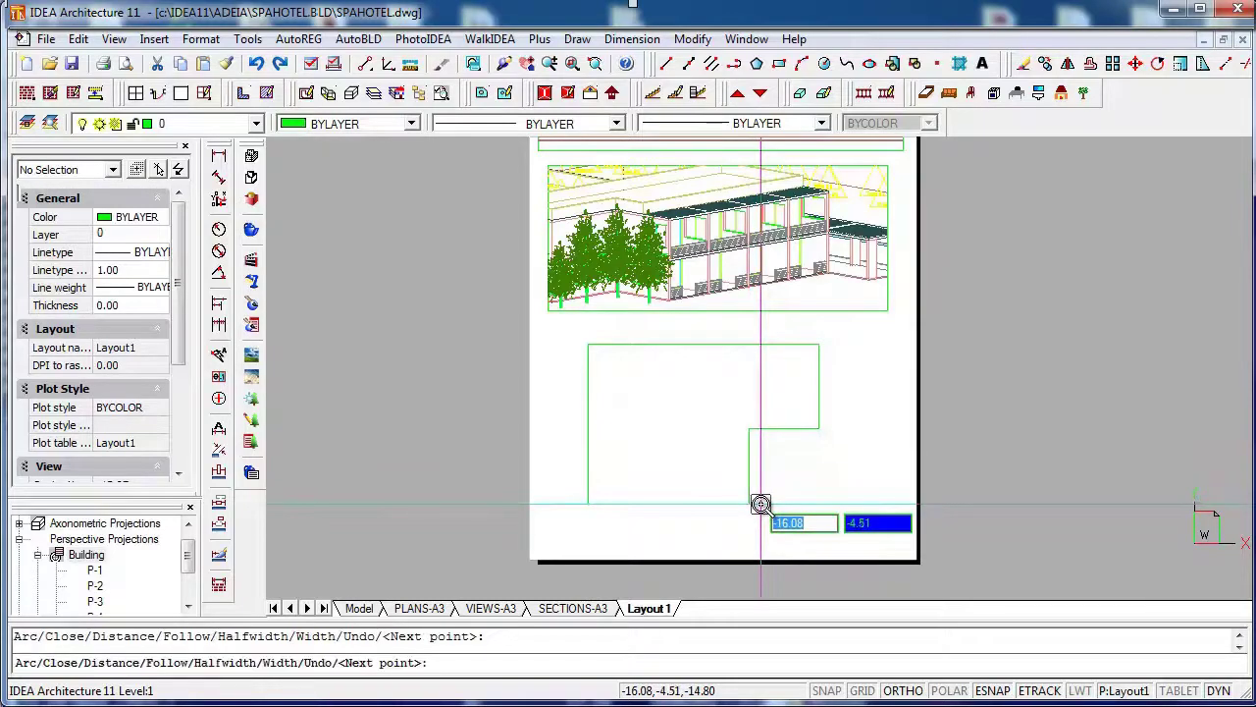
type("C")
key("Return")
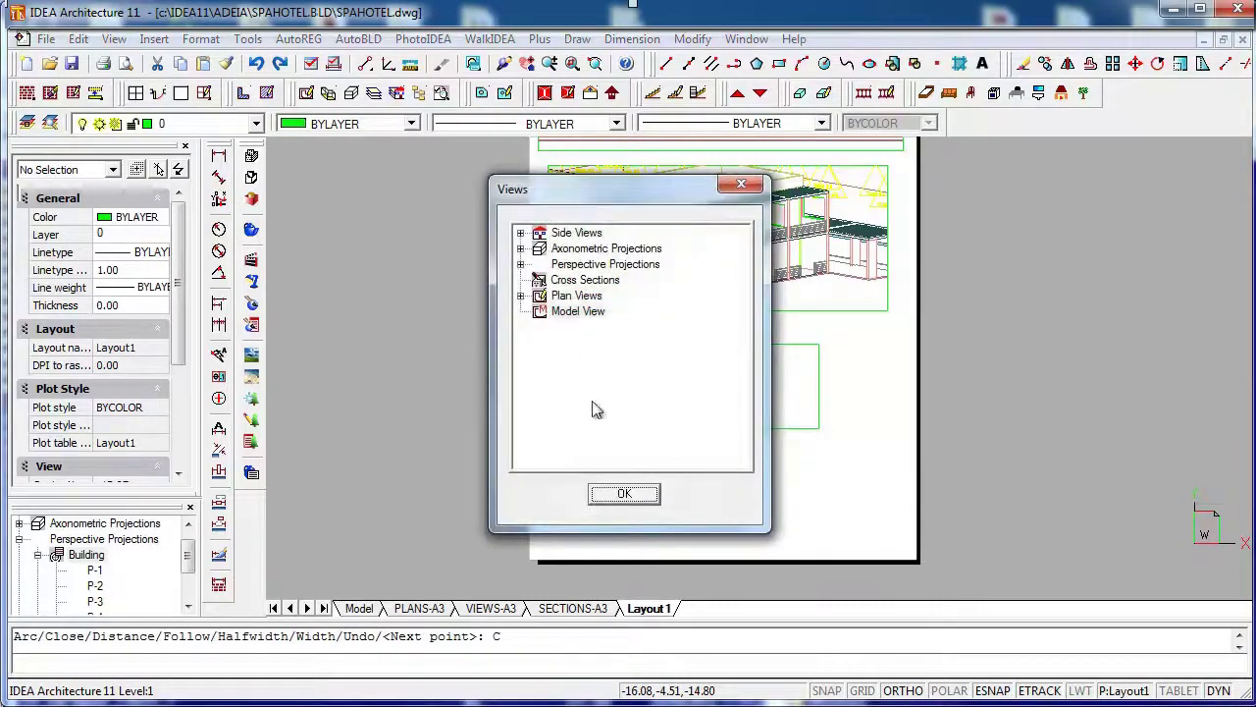
Fill the polygonal viewport with the Level:2 plan and fit the whole sheet on screen.
left_click(521, 296)
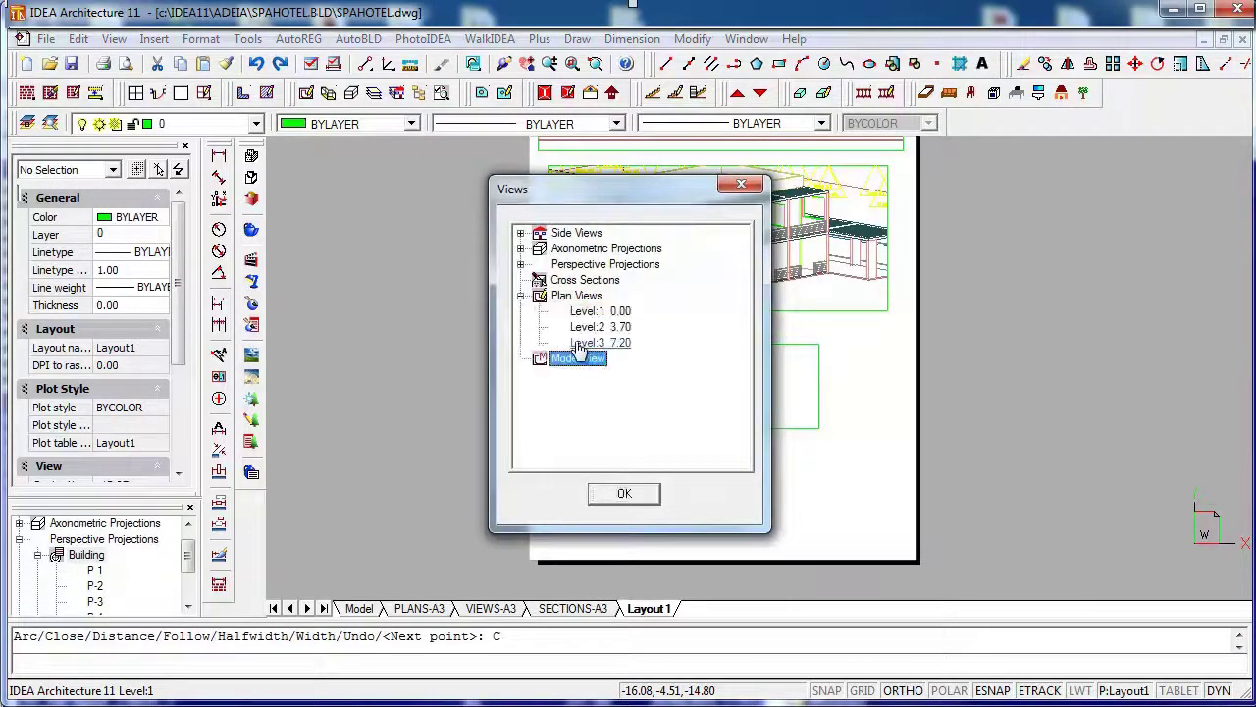
left_click(600, 326)
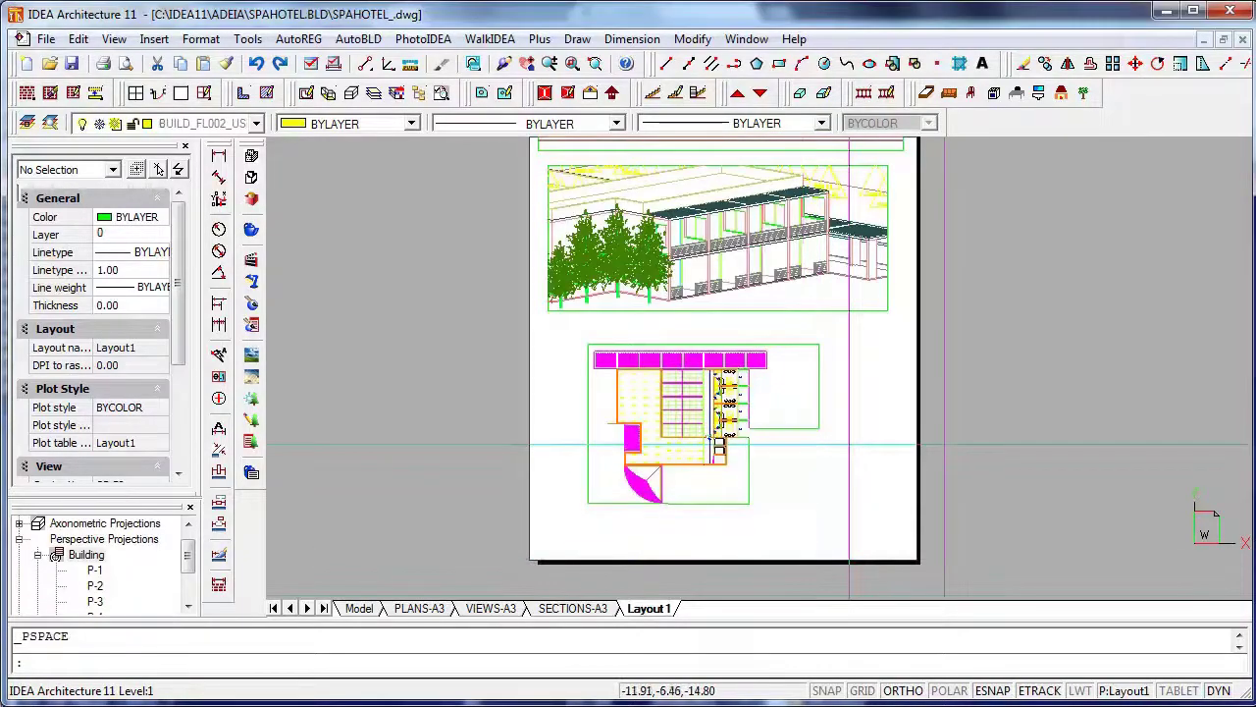
middle_click(1027, 344)
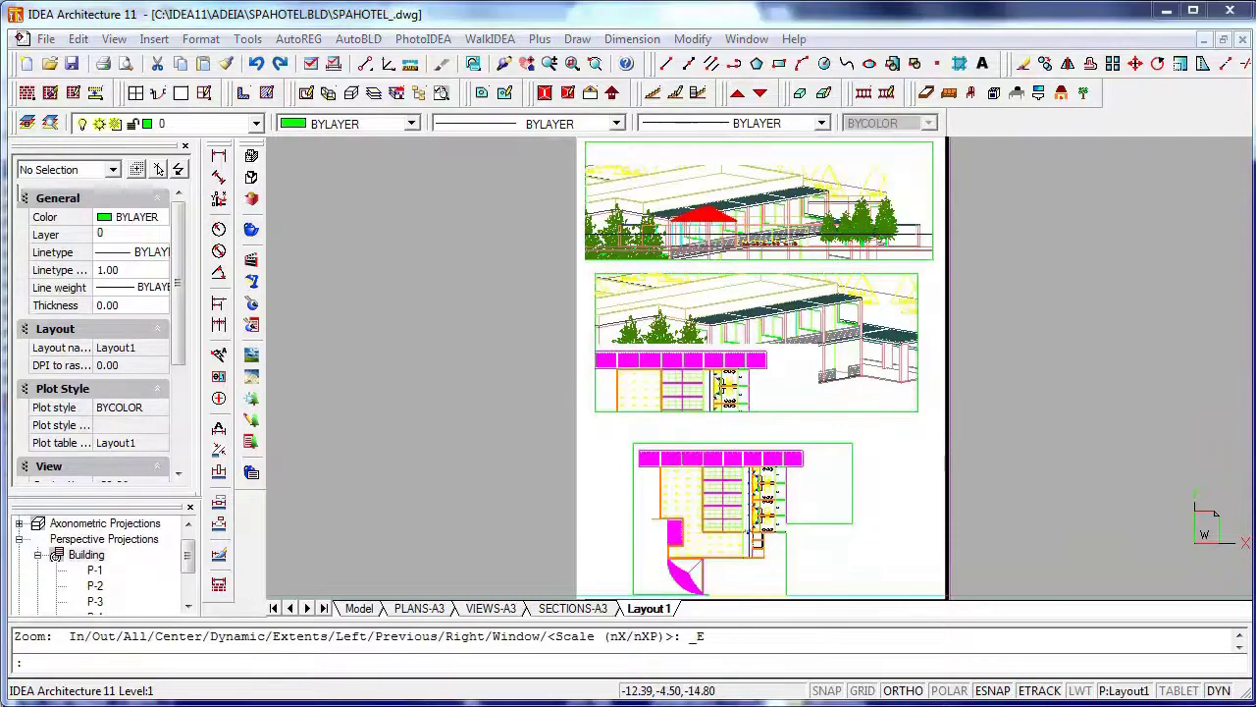
Move from SECTIONS-A3 to the VIEWS-A3 sheet, frame the top elevation, and bring up its layout options.
left_click(580, 608)
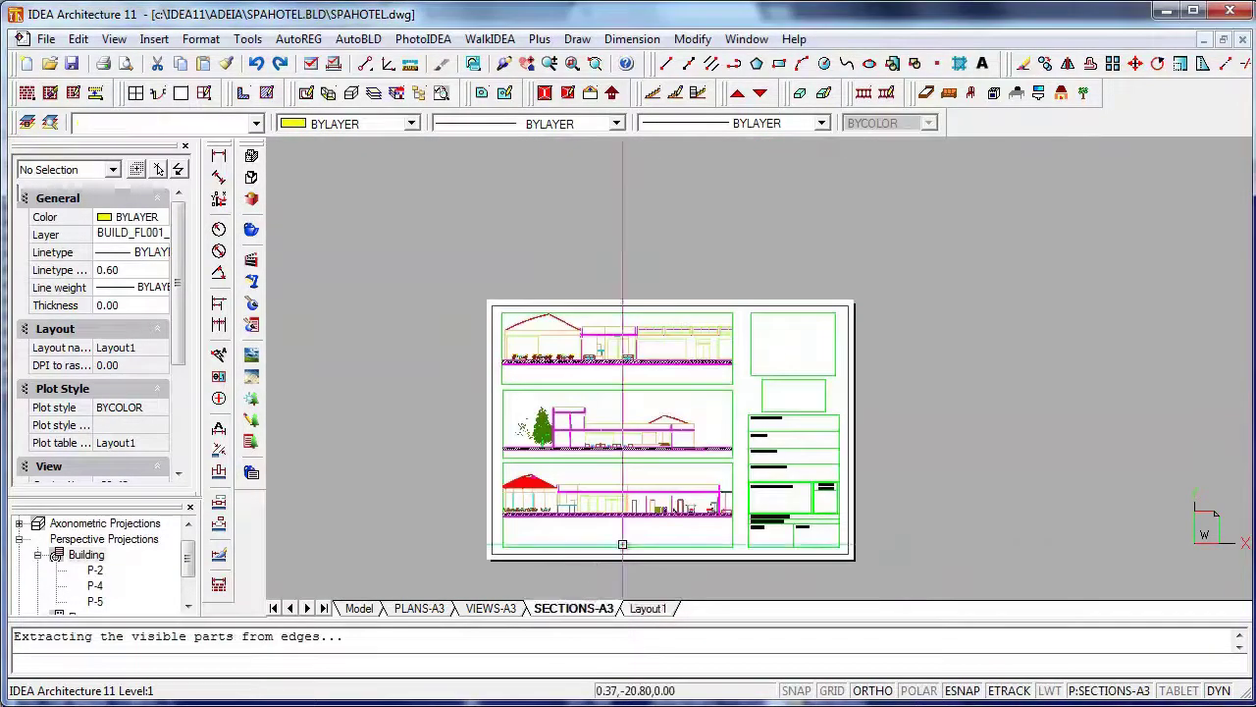
left_click(499, 608)
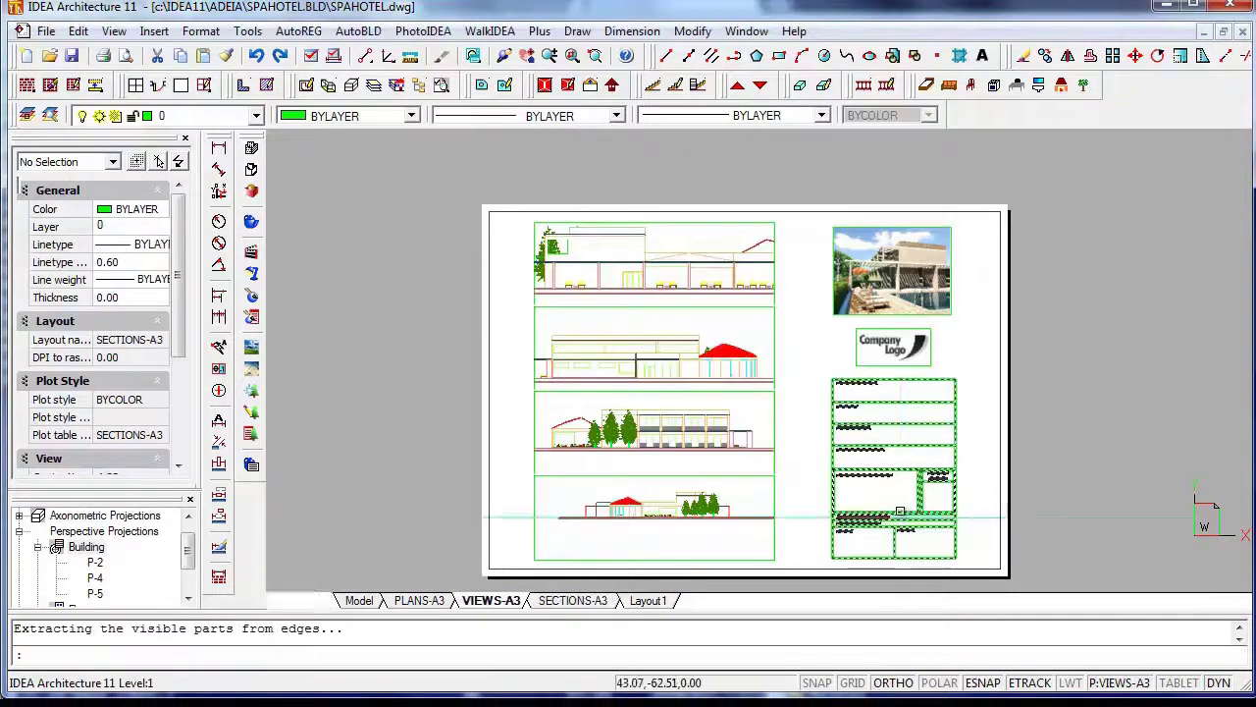
scroll(783, 483, "up", 2)
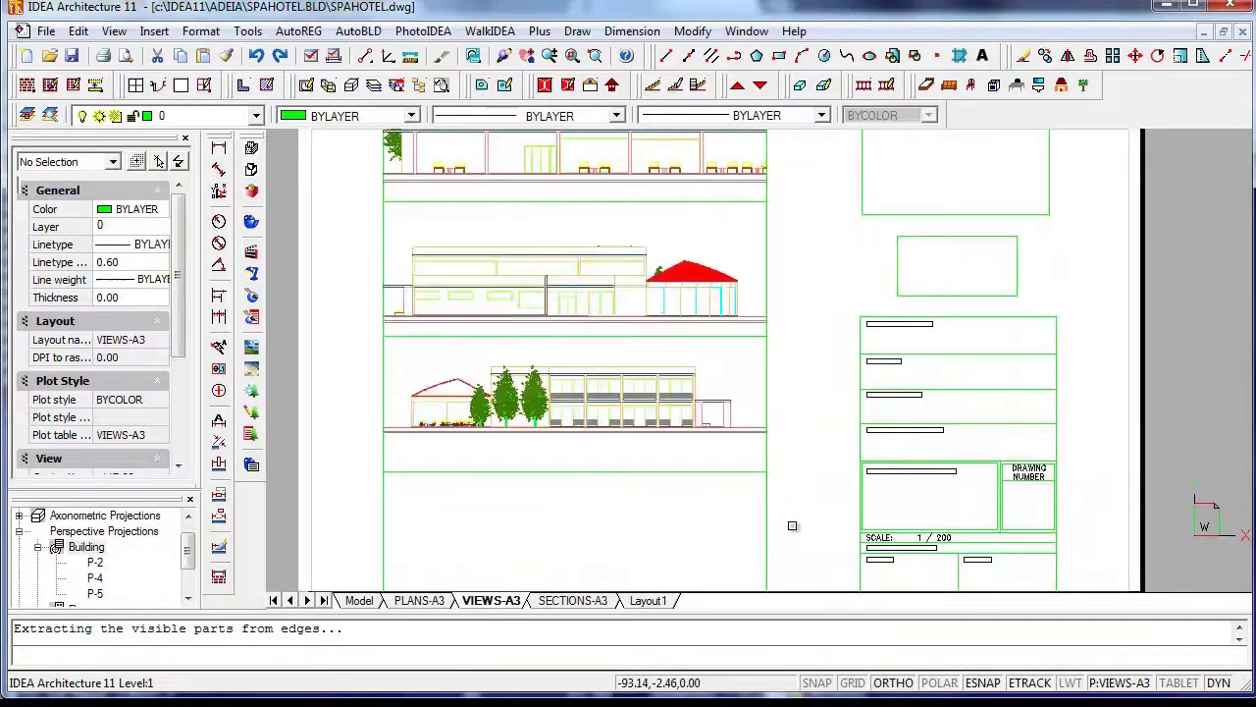
middle_click_drag(790, 476, 792, 525)
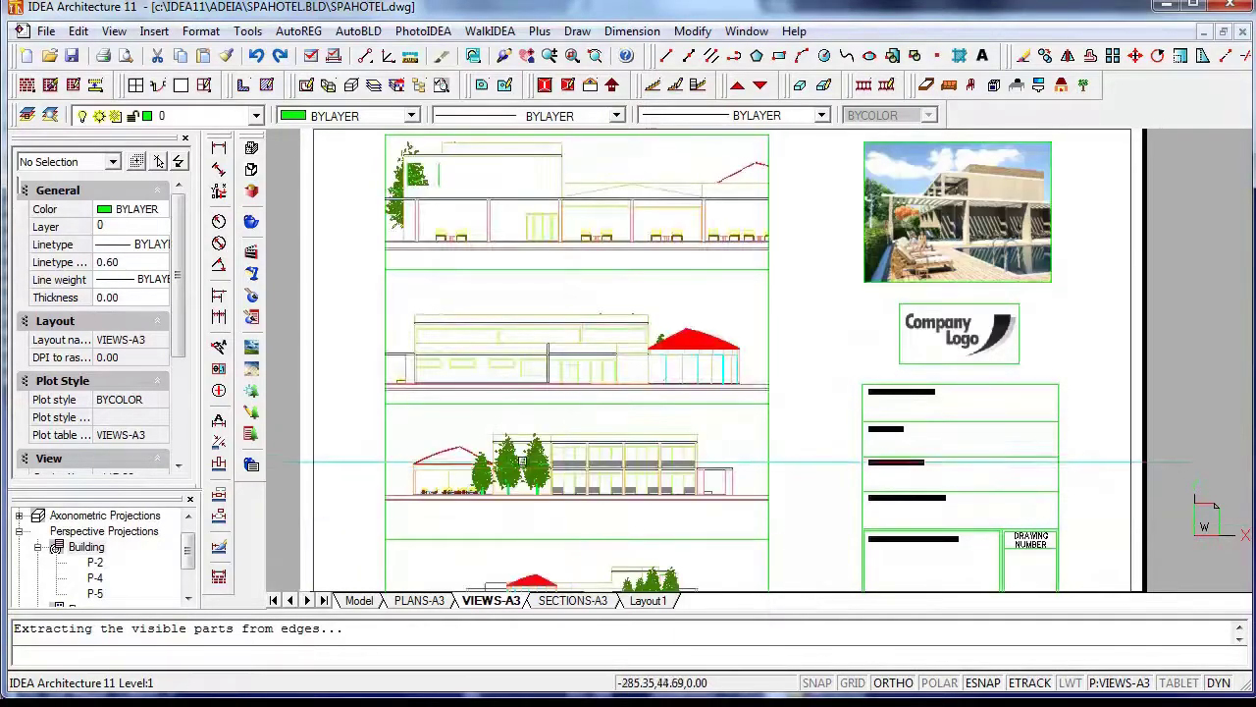
right_click(491, 601)
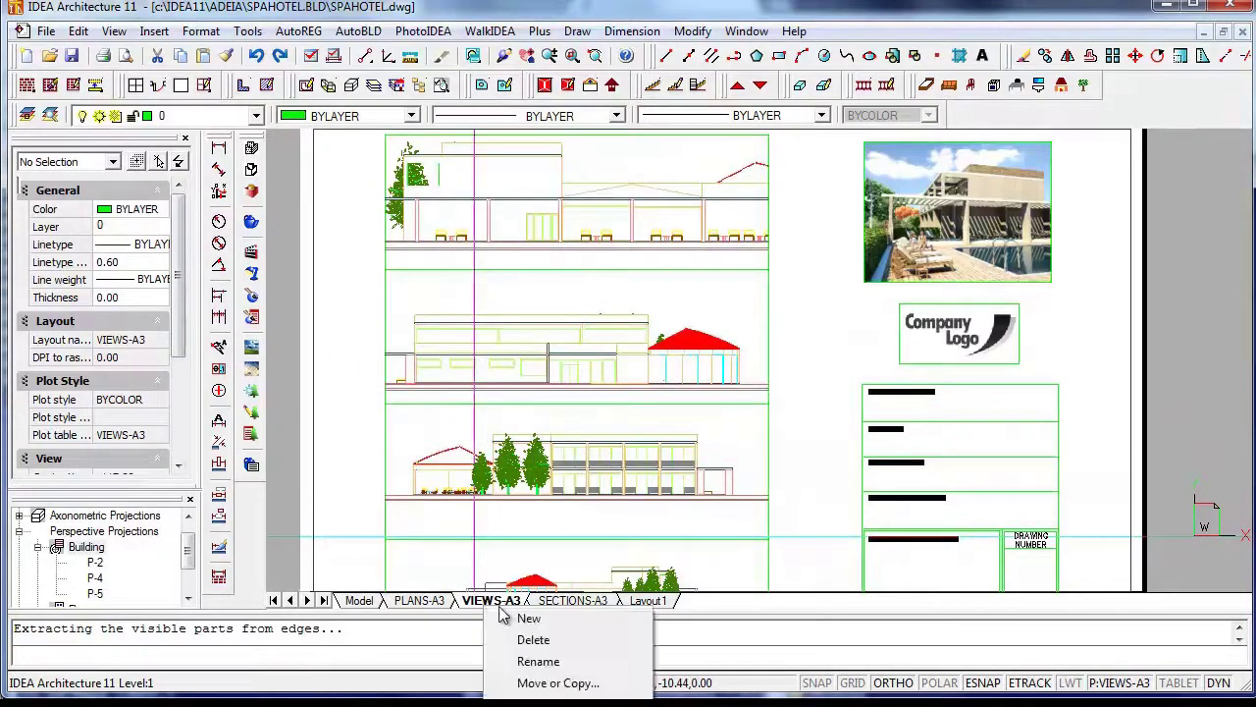
Give the VIEWS-A3 page setup A3 paper and a window plot area framing the entire sheet.
left_click(550, 703)
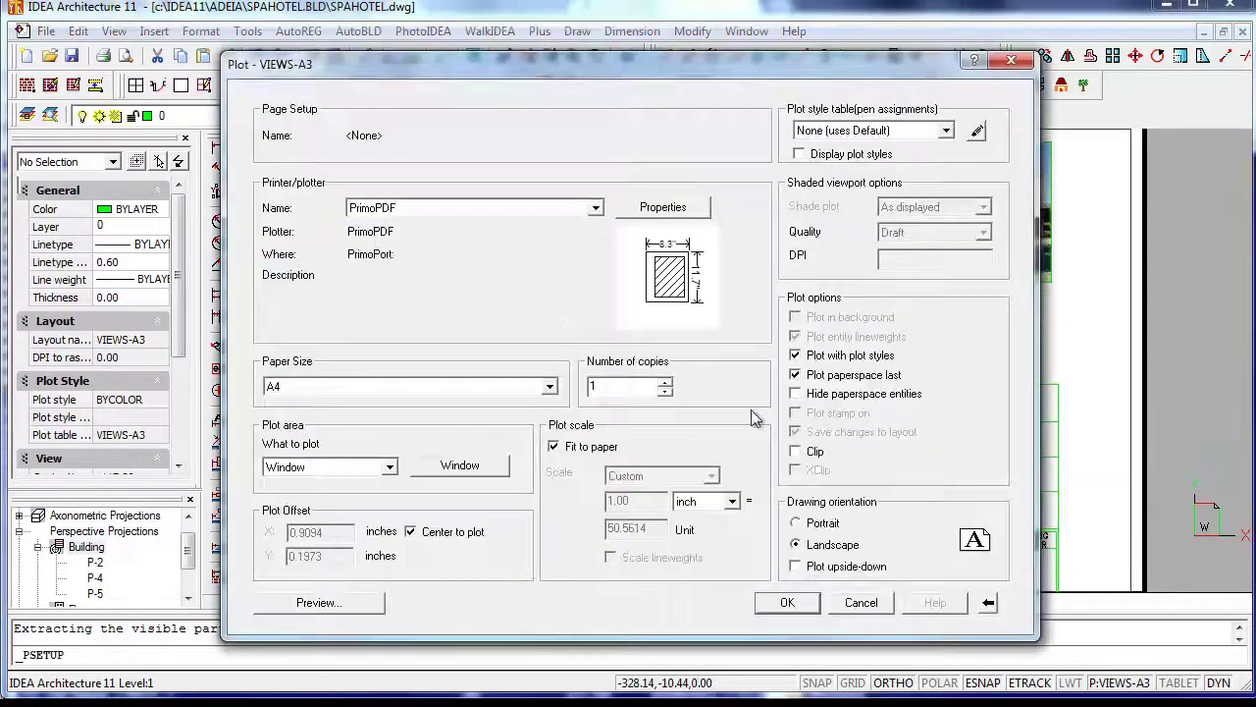
left_click(427, 389)
left_click(551, 409)
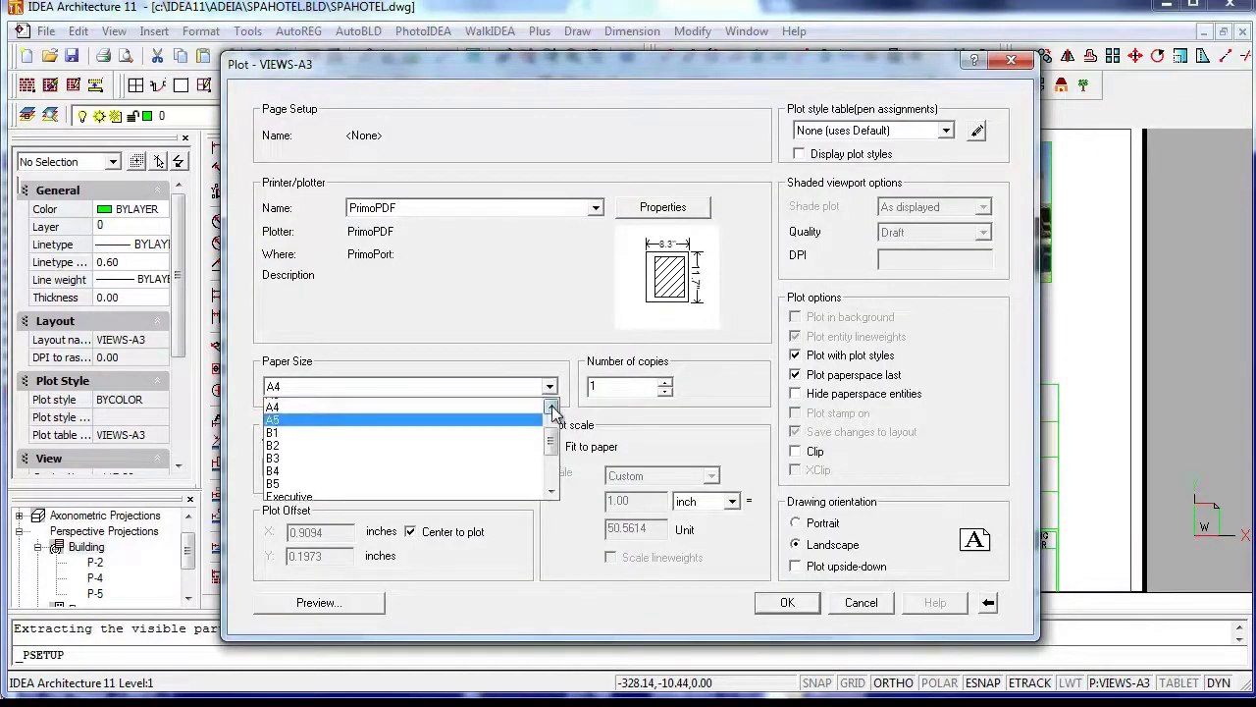
left_click(553, 410)
left_click(417, 408)
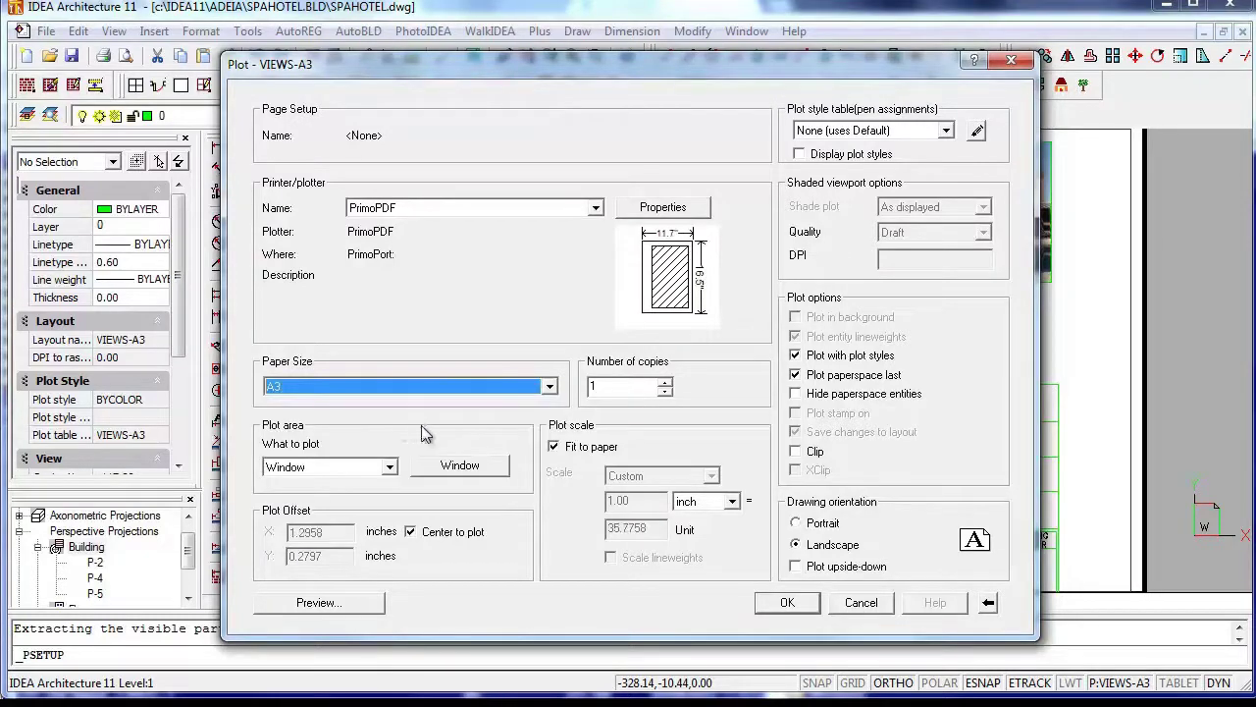
left_click(459, 467)
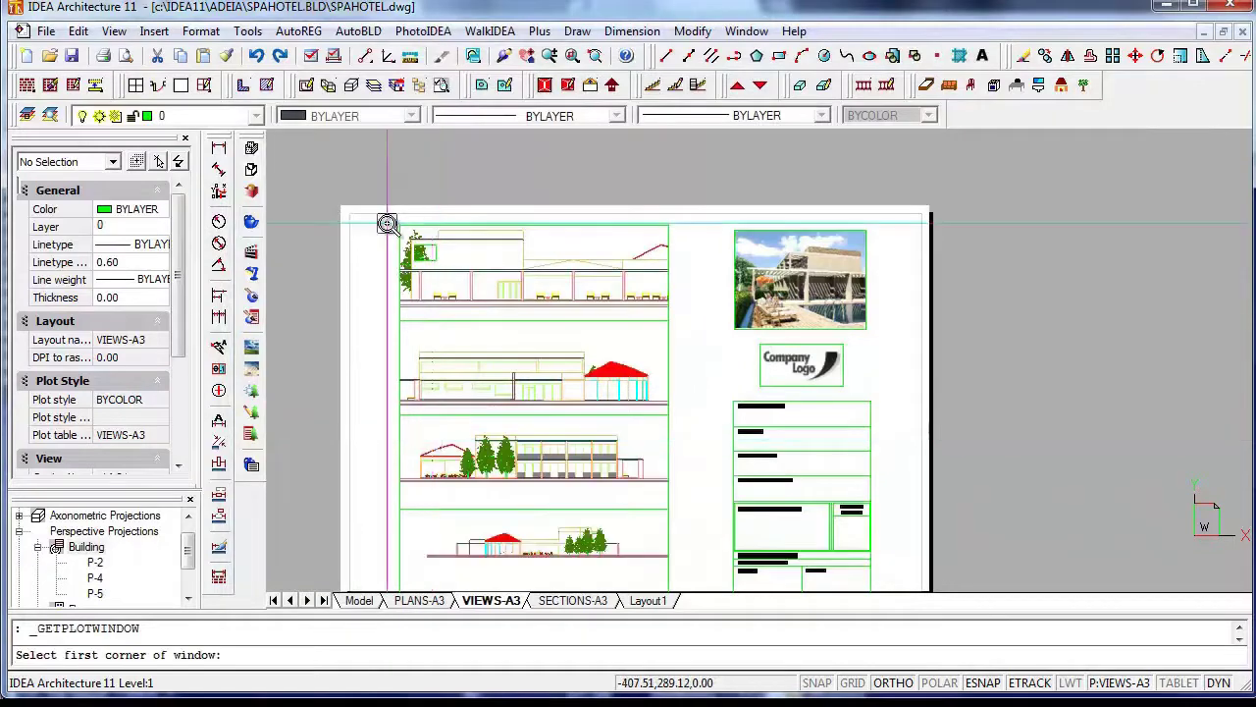
left_click(387, 225)
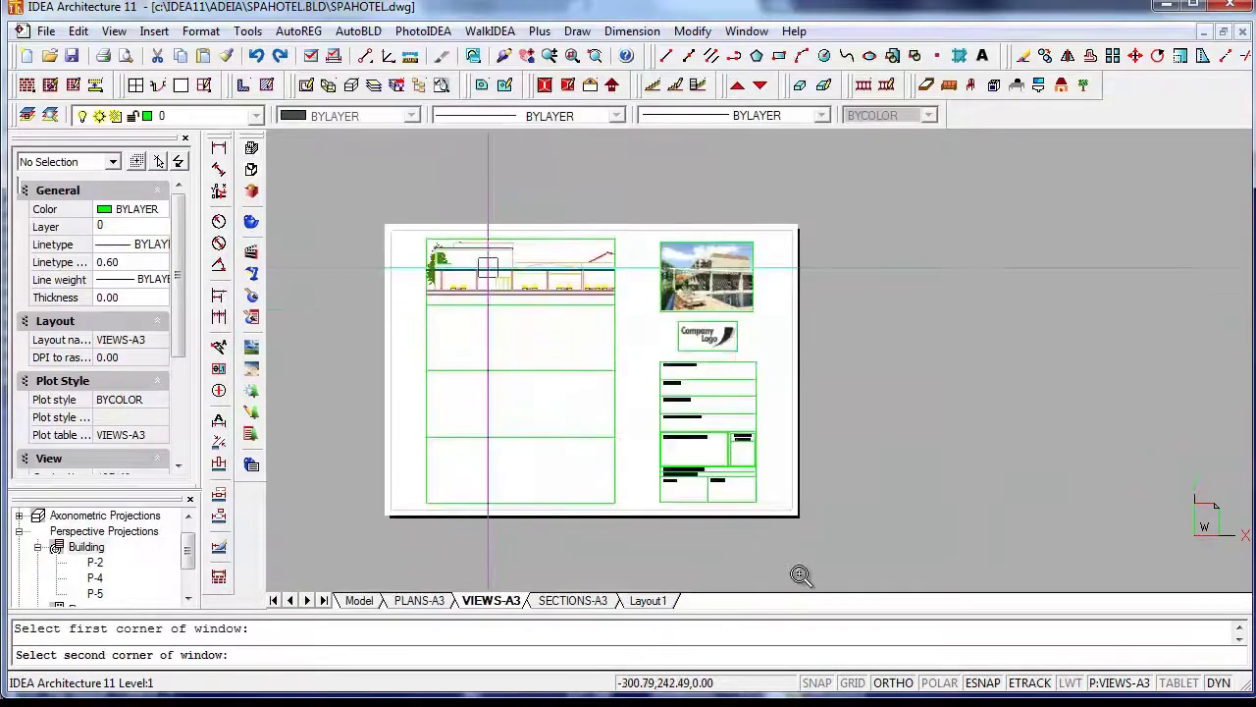
left_click(771, 512)
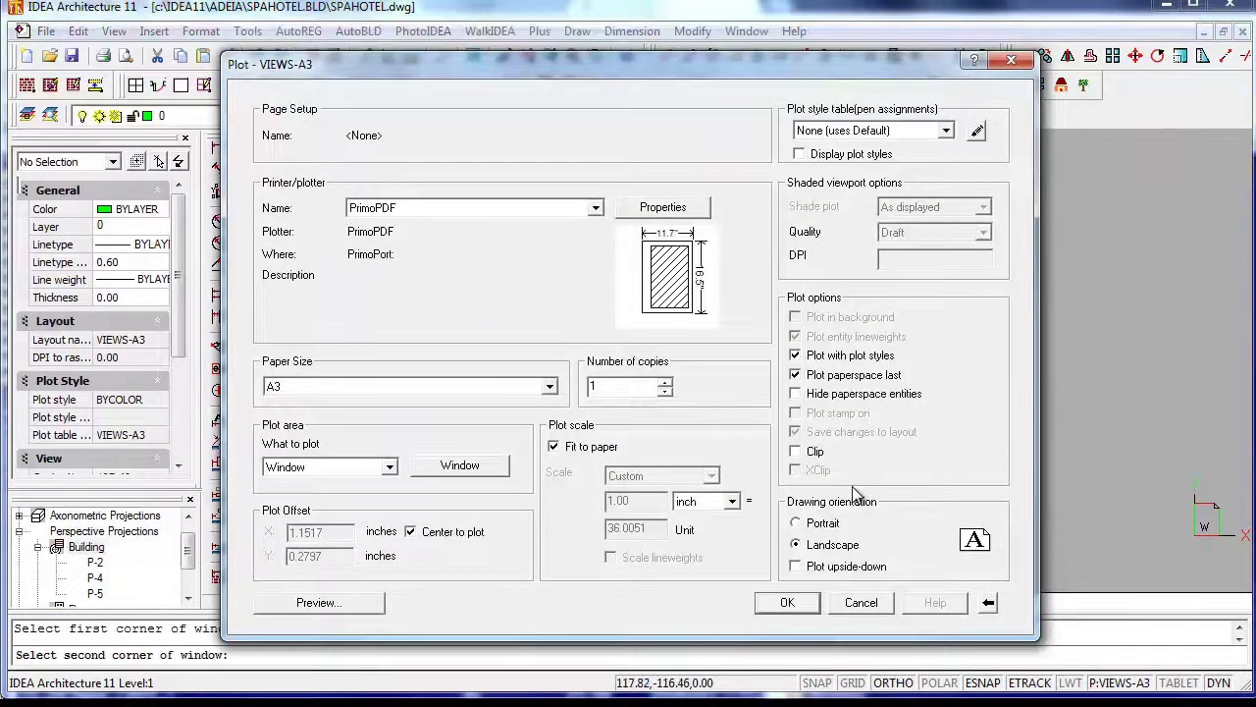
left_click(795, 607)
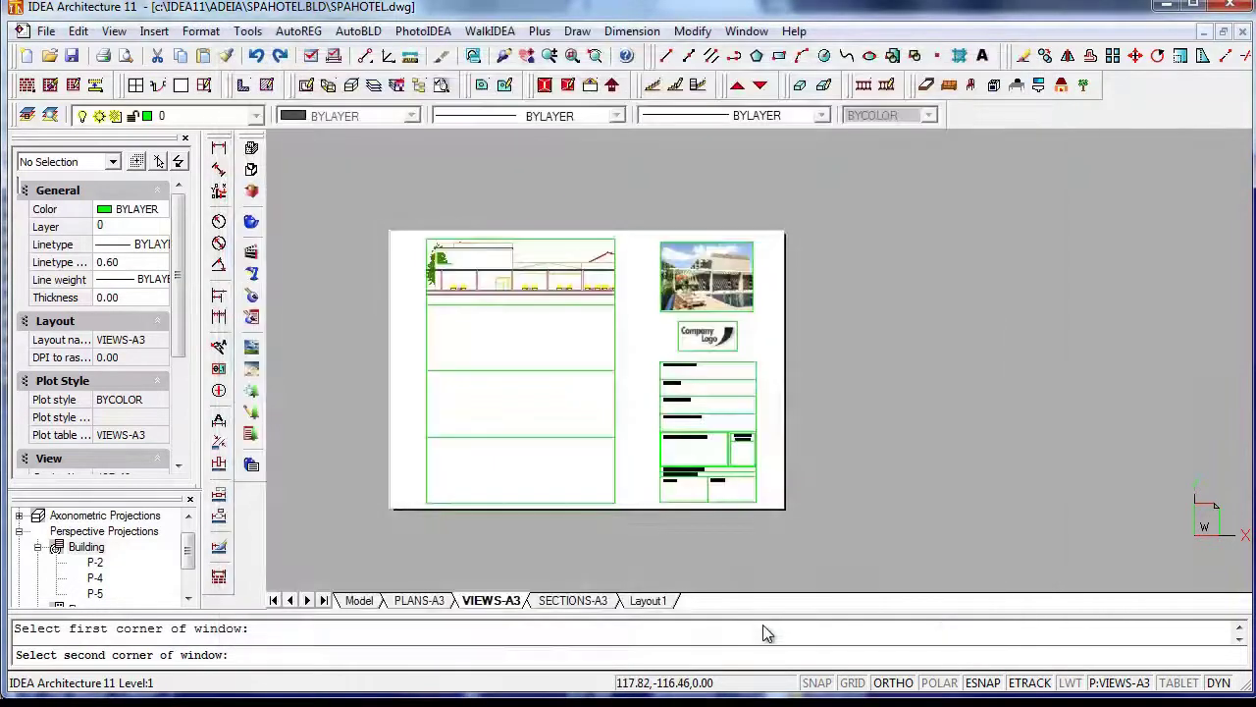
Switch to the Model tab, review the Publish options and output formats, and close without publishing.
left_click(359, 599)
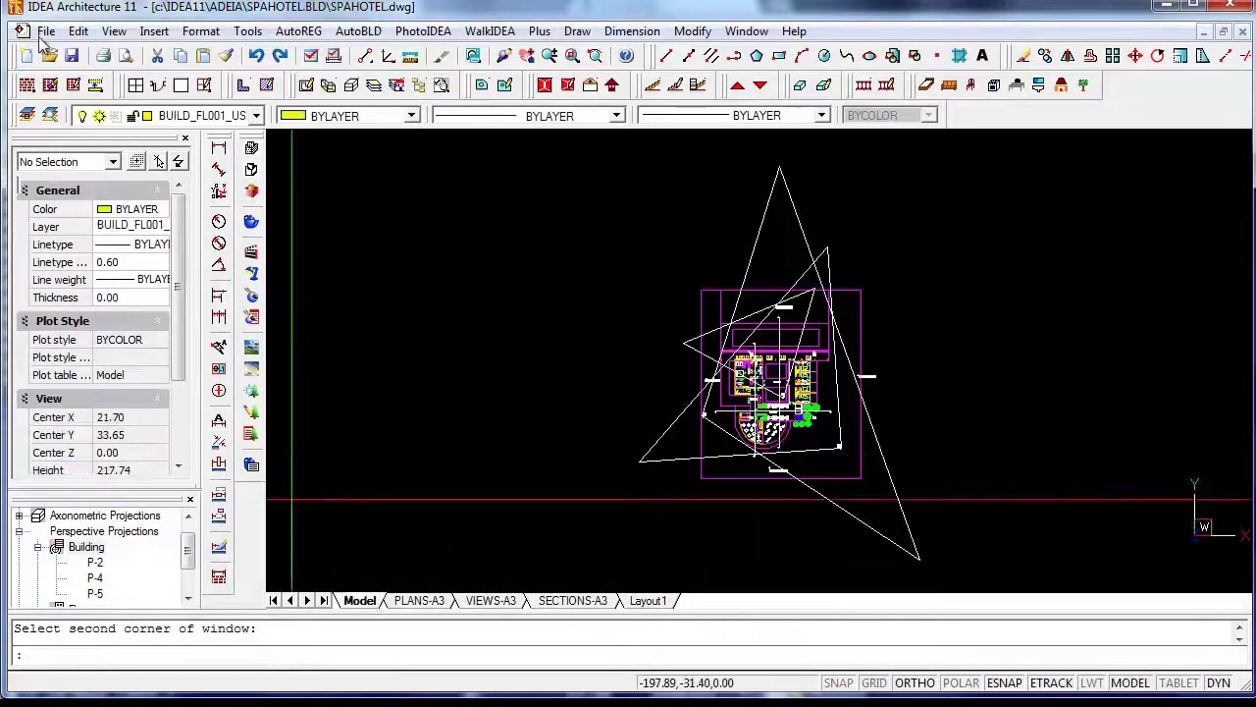
left_click(45, 31)
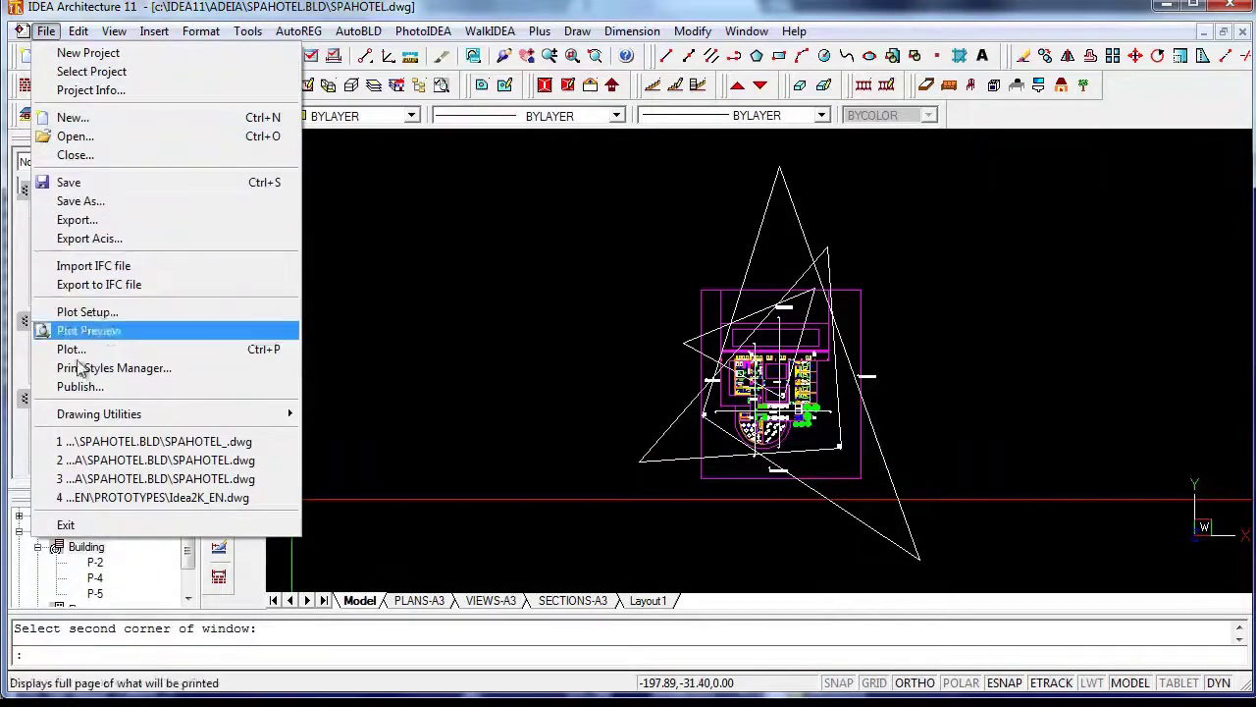
key("Escape")
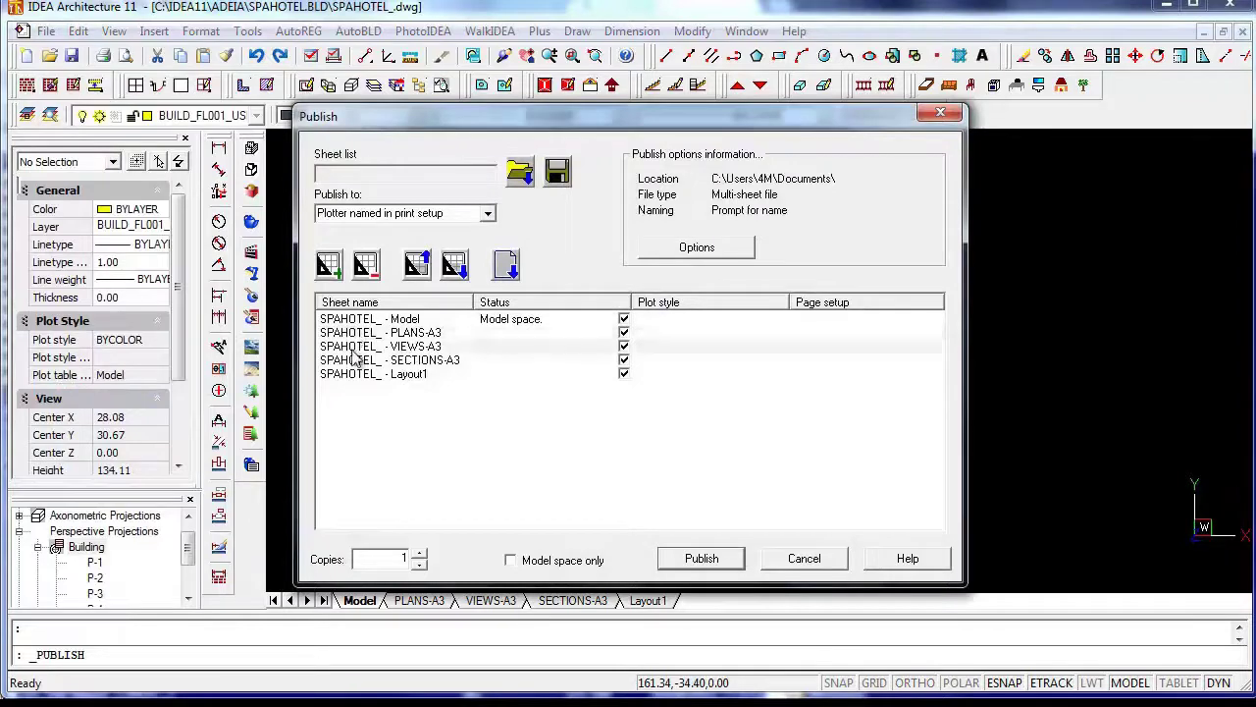
left_click(666, 252)
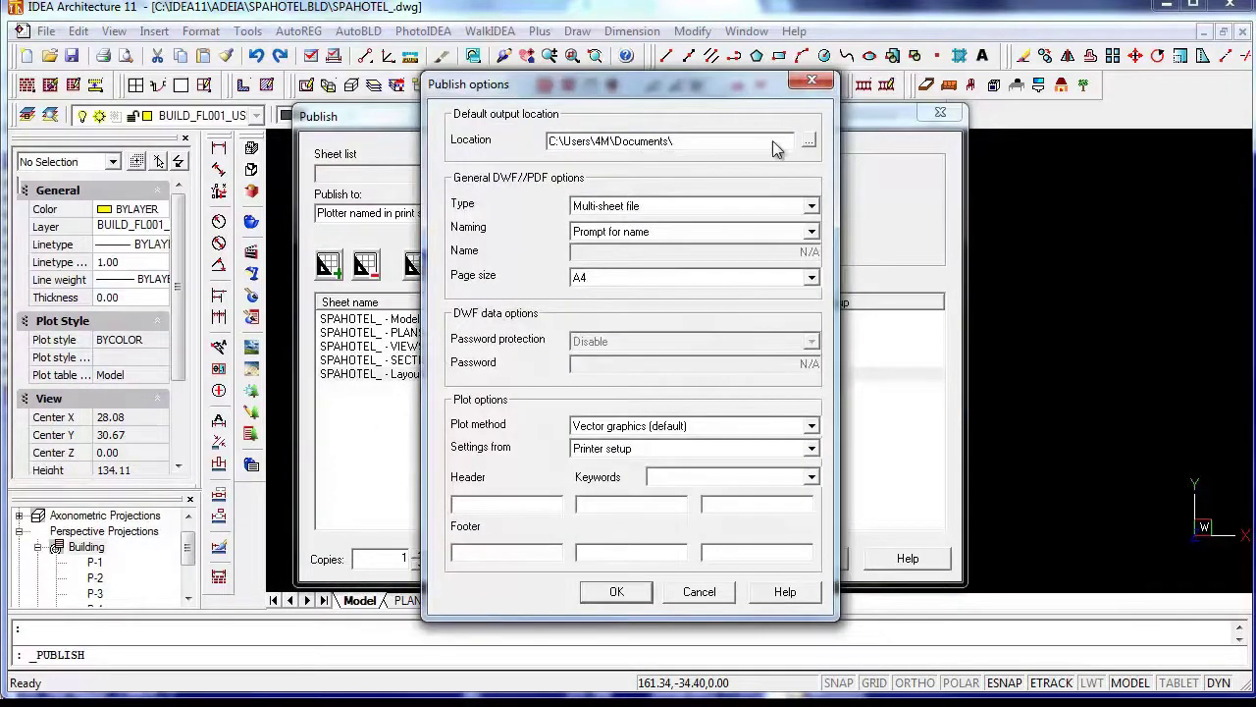
left_click(822, 82)
left_click(488, 216)
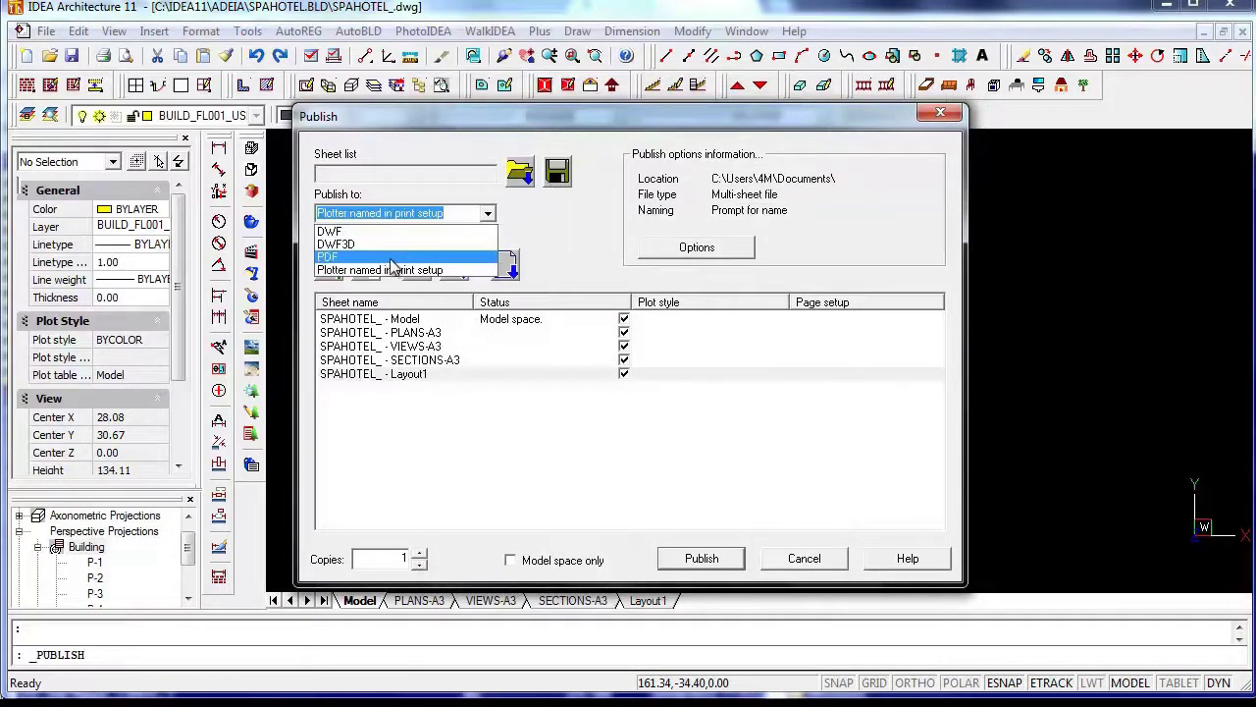
key("Escape")
key("Escape")
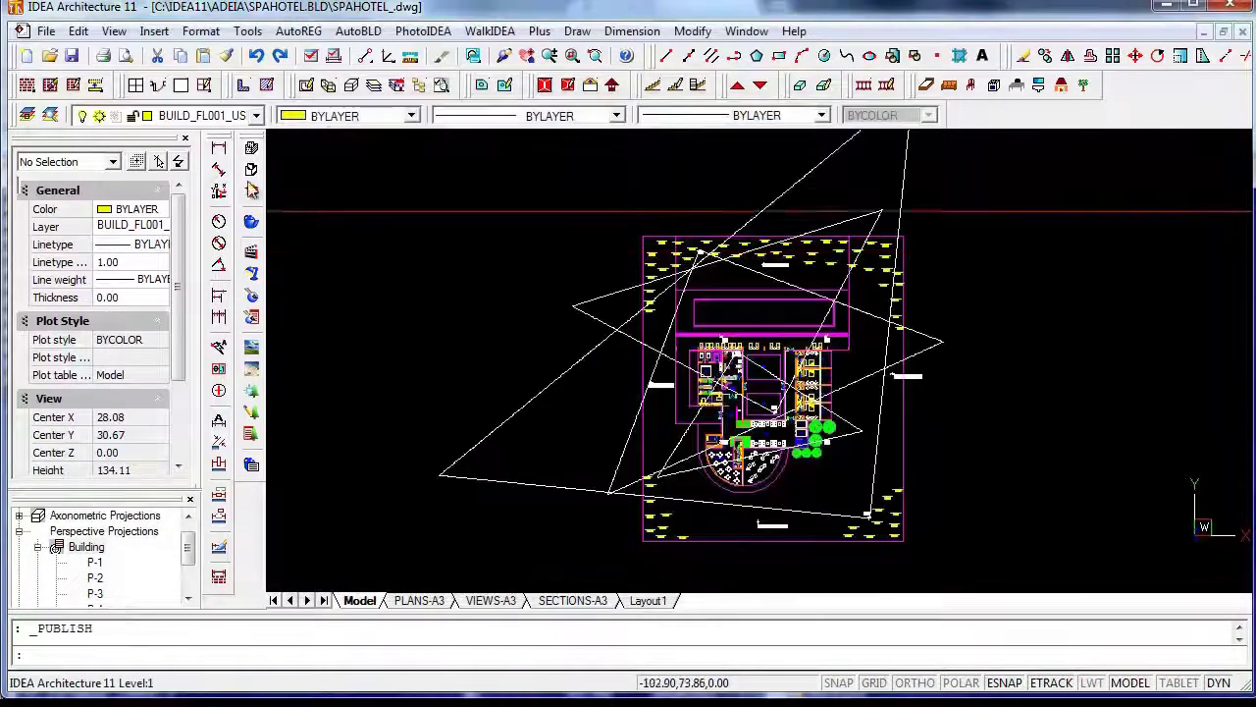
Open Plot for model space and check the PrimoPDF printer's Save As PC3 option, then cancel back.
left_click(47, 32)
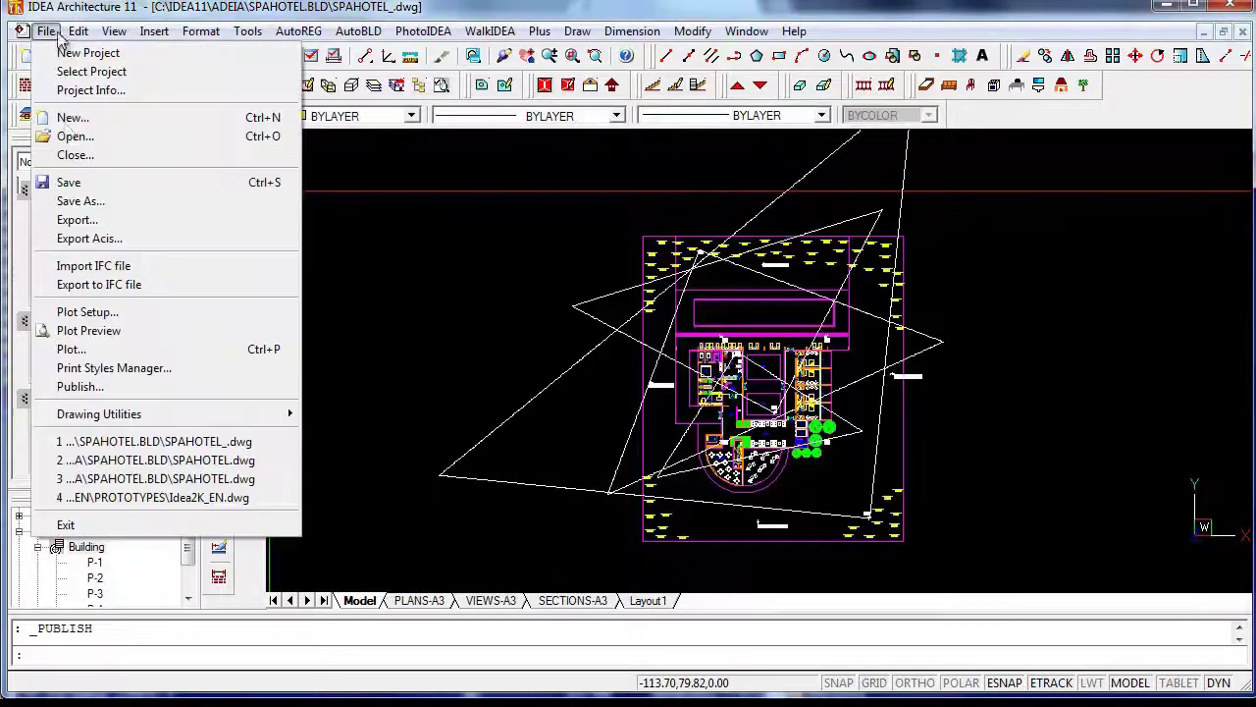
left_click(81, 349)
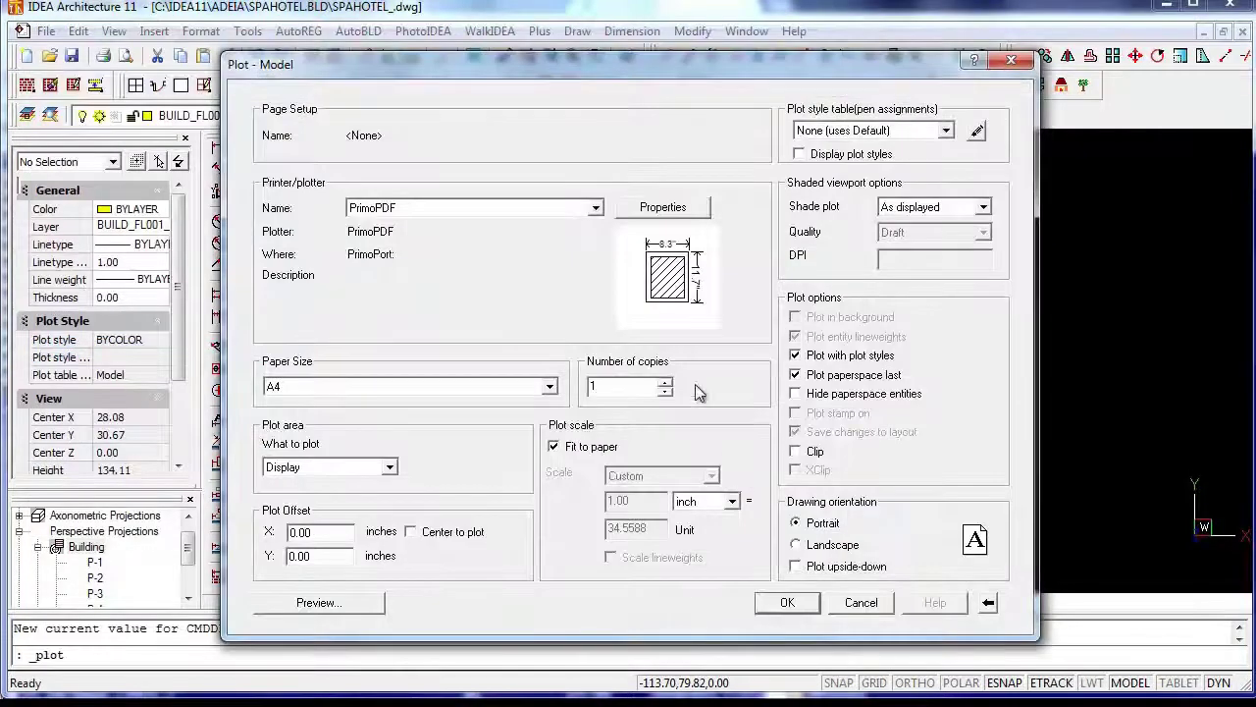
left_click(663, 209)
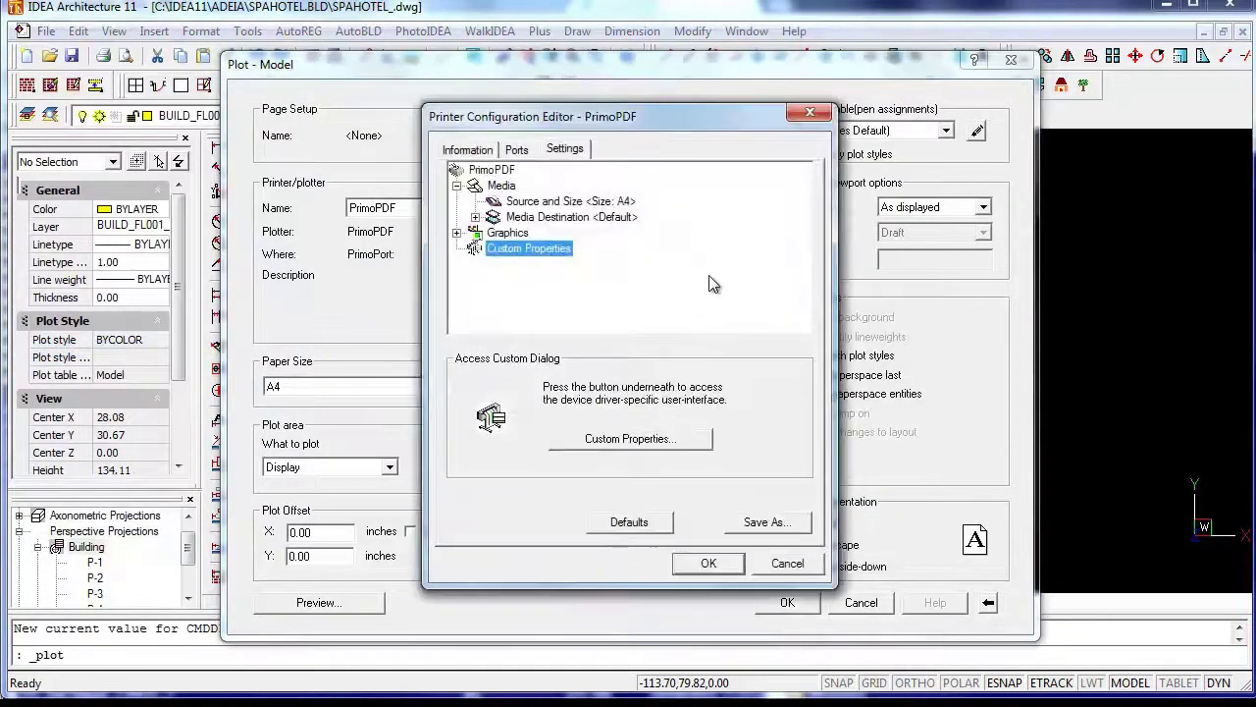
left_click(768, 522)
left_click(772, 528)
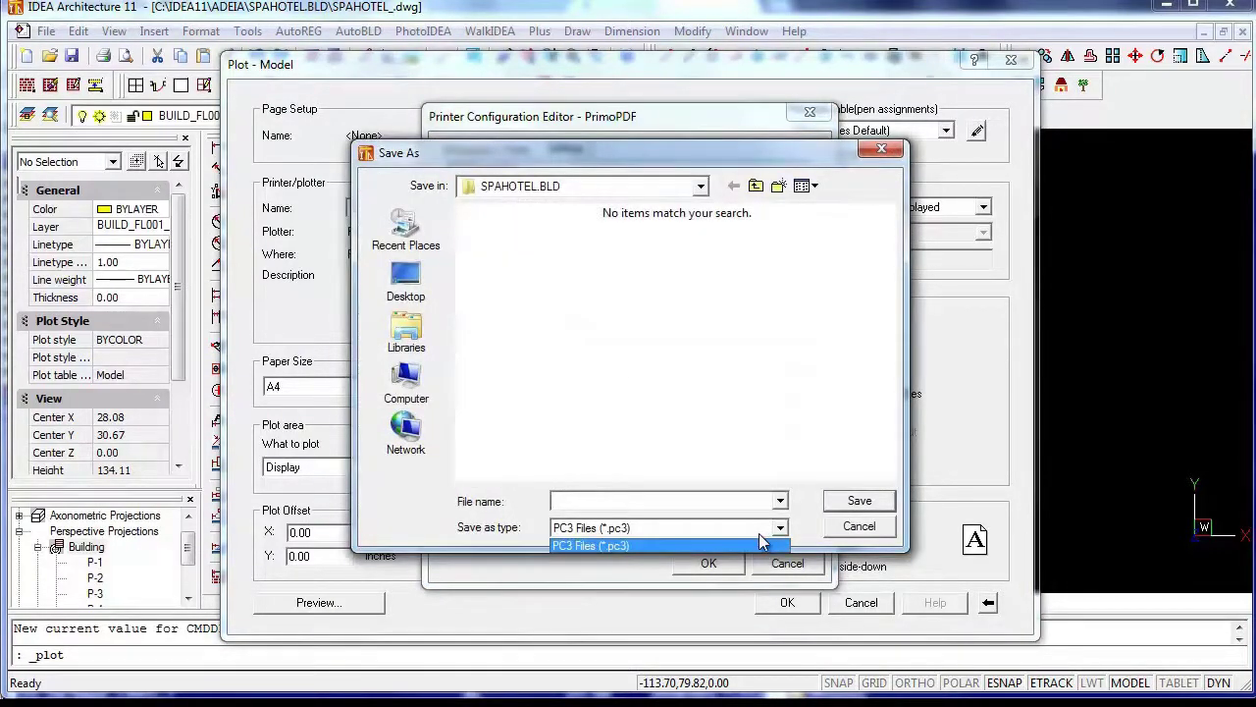
left_click(762, 540)
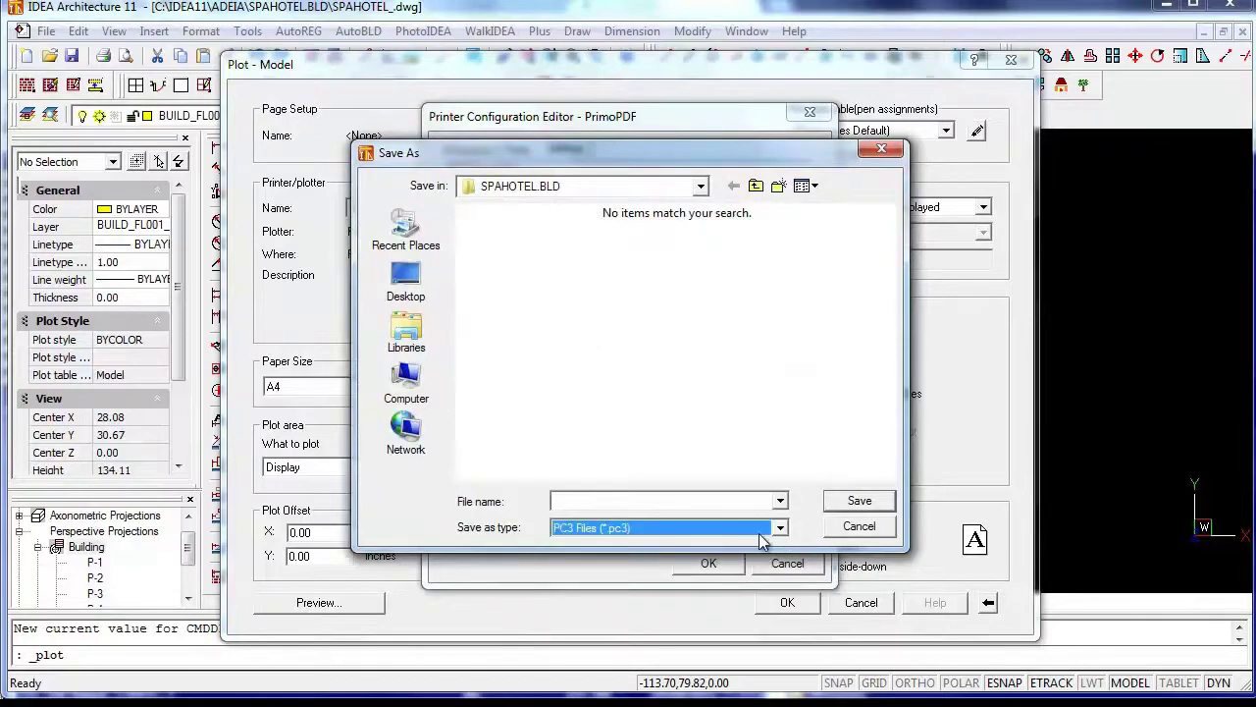
key("Escape")
key("Escape")
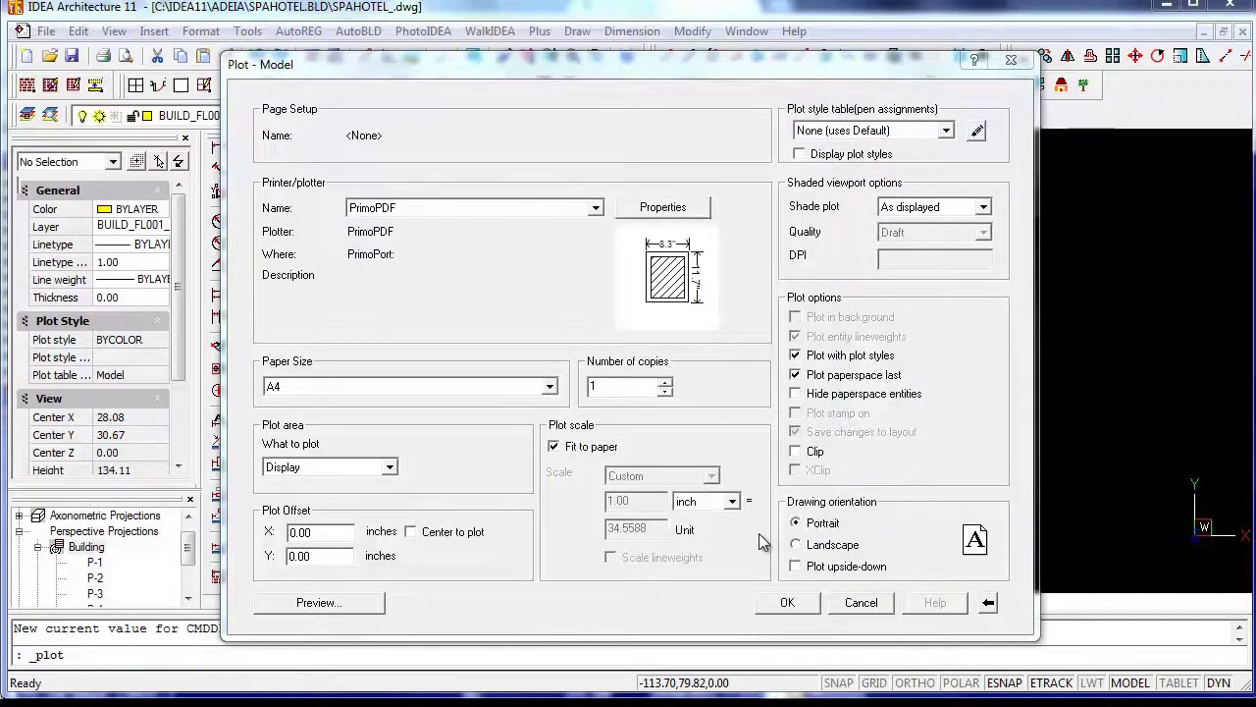